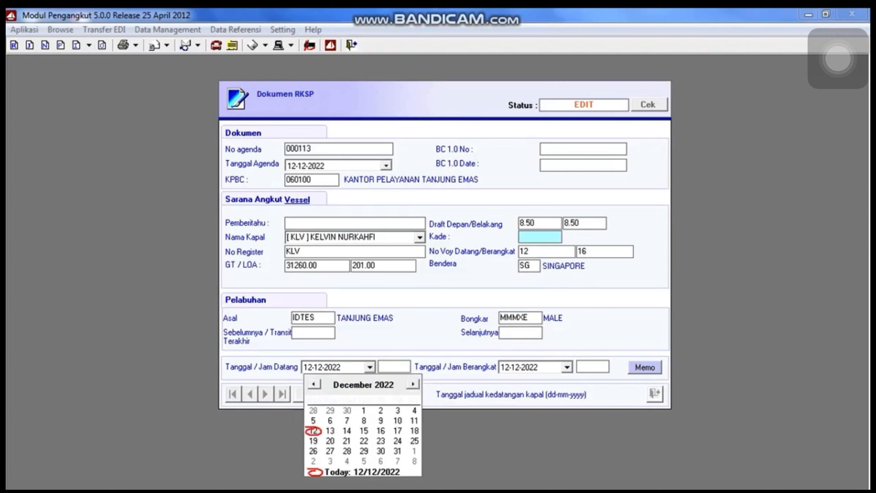
click(330, 431)
click(395, 367)
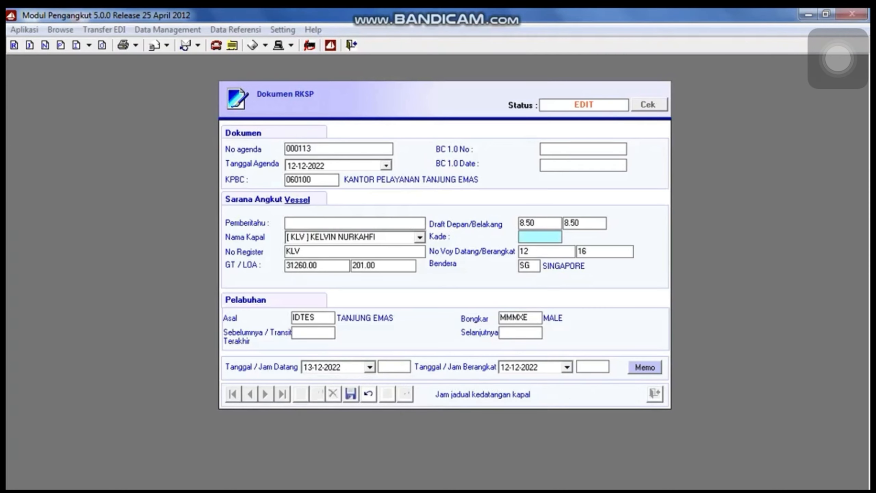
text(17:0)
text(00)
key(Tab)
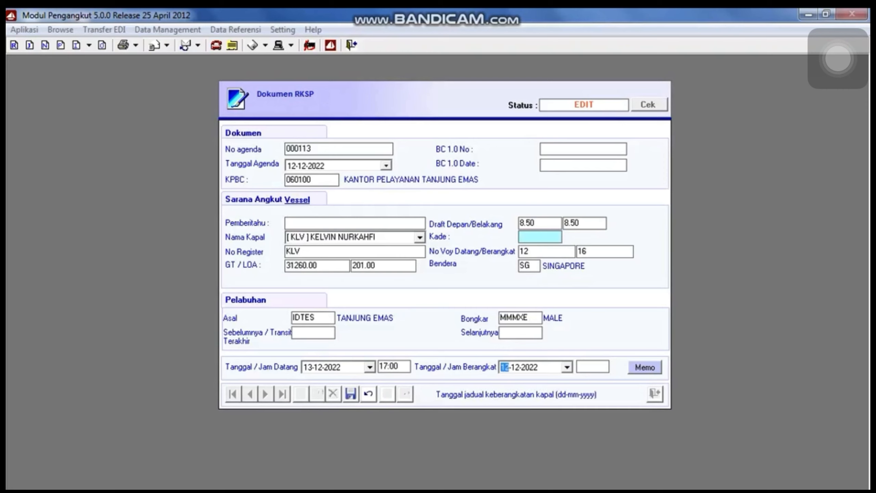
click(567, 367)
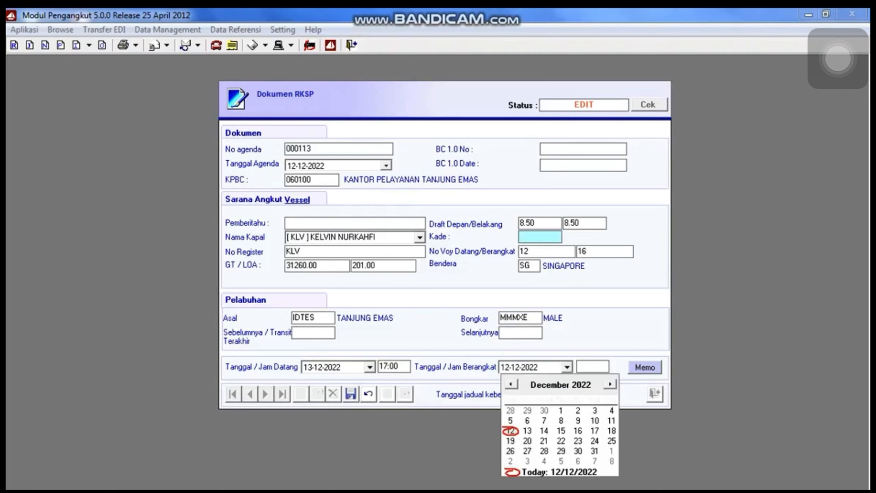
click(562, 430)
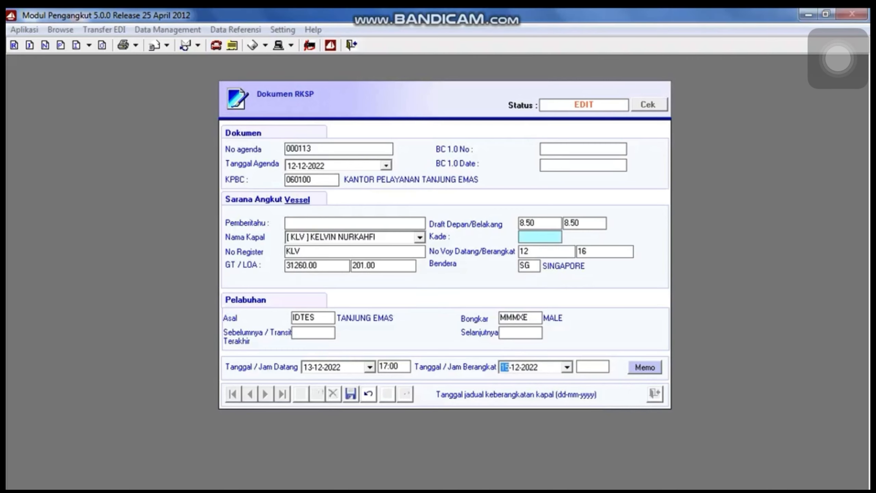
key(Tab)
text(10)
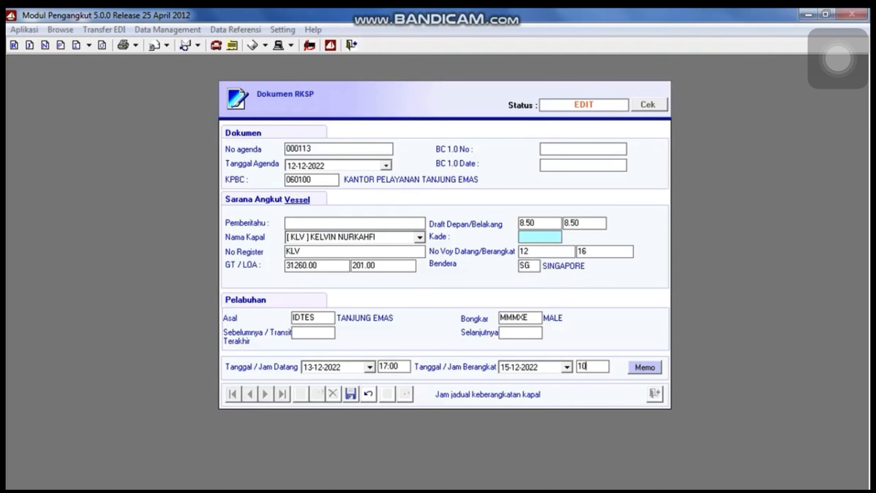
text(:00)
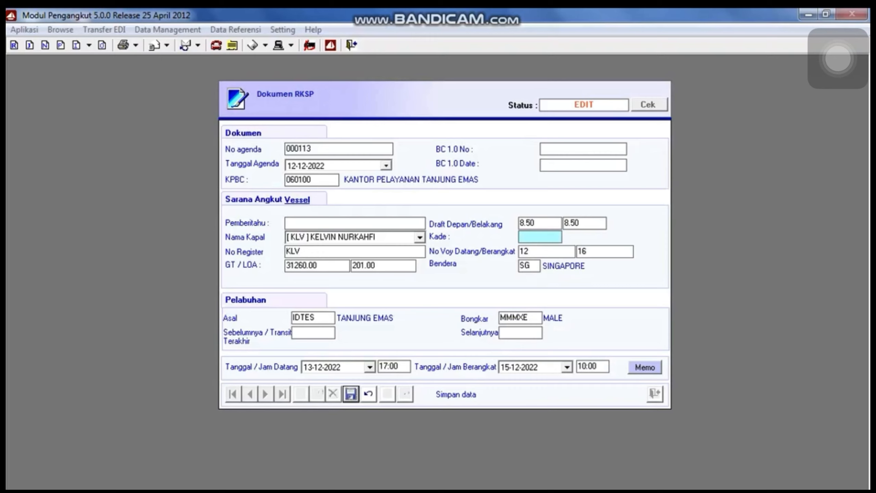
click(290, 223)
Save the RKSP, dismiss the missing-fields report, and call up the Kade code list.
click(351, 394)
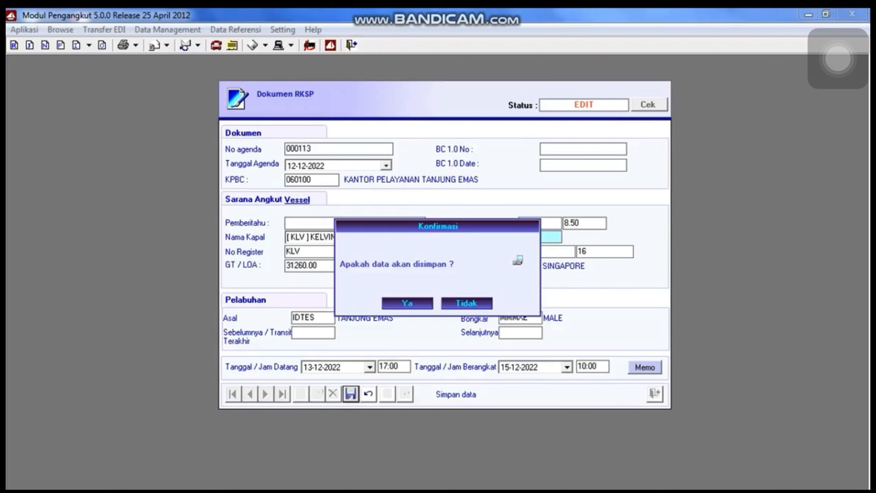
key(Return)
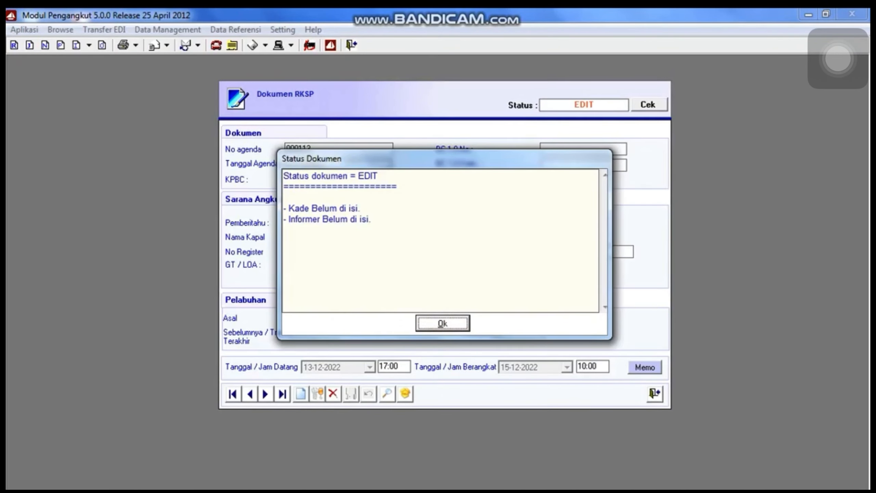
key(Return)
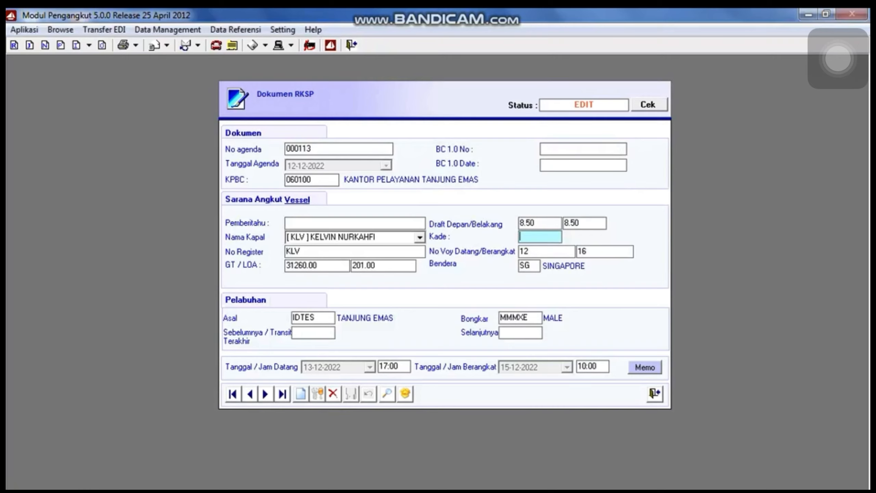
key(F1)
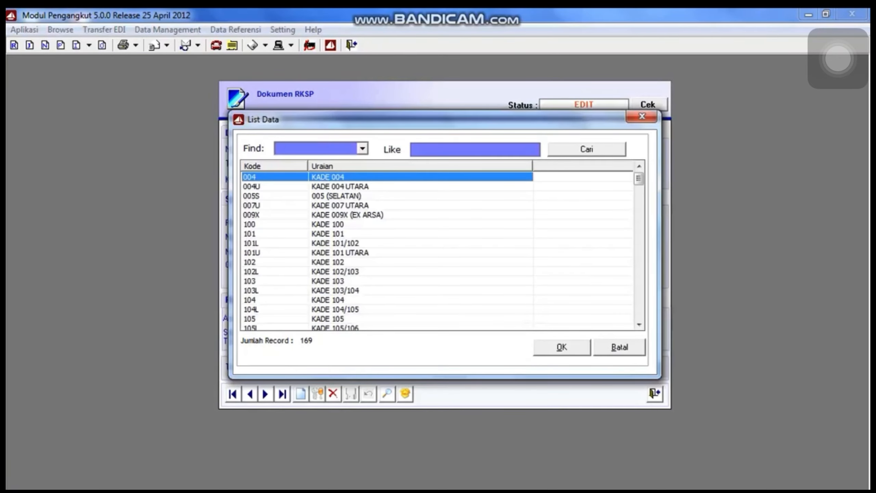
Choose berth KADE 004; the voyage field refuses lookup and editing.
key(Return)
key(F1)
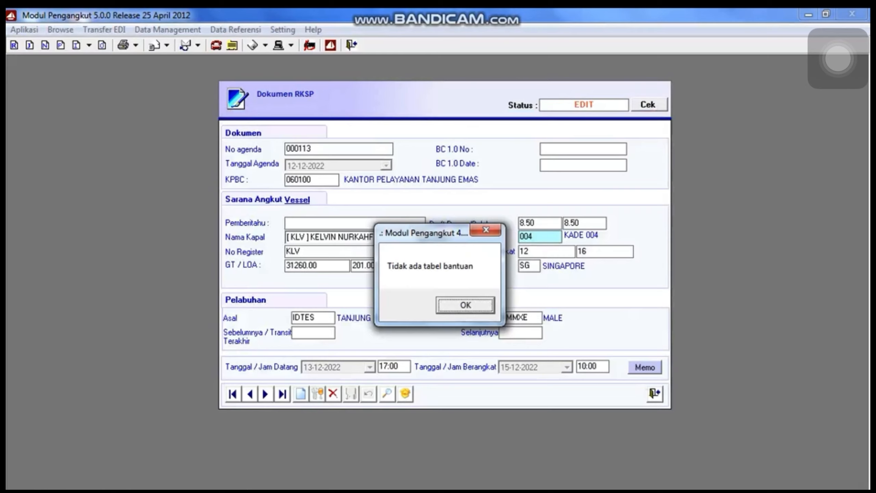
key(Return)
key(BackSpace)
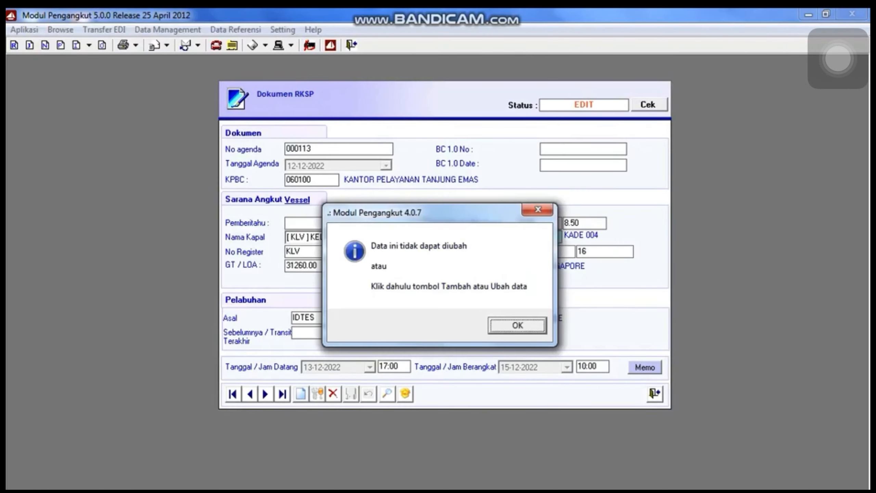
key(Return)
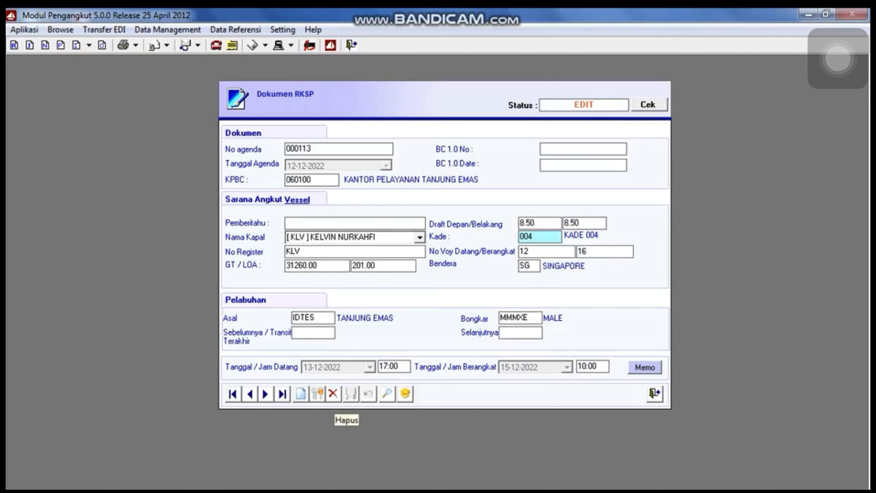
Save the RKSP in edit mode with berth 004; Informer is still reported missing.
click(317, 394)
click(351, 394)
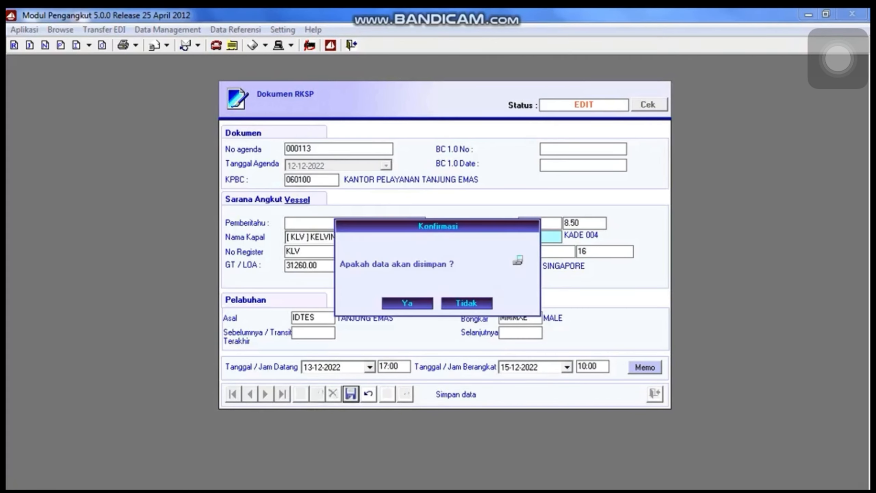
key(Return)
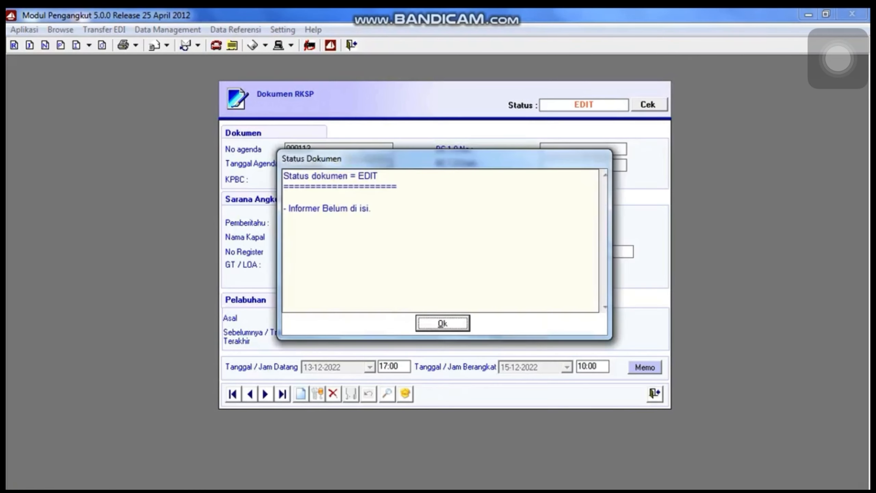
key(Return)
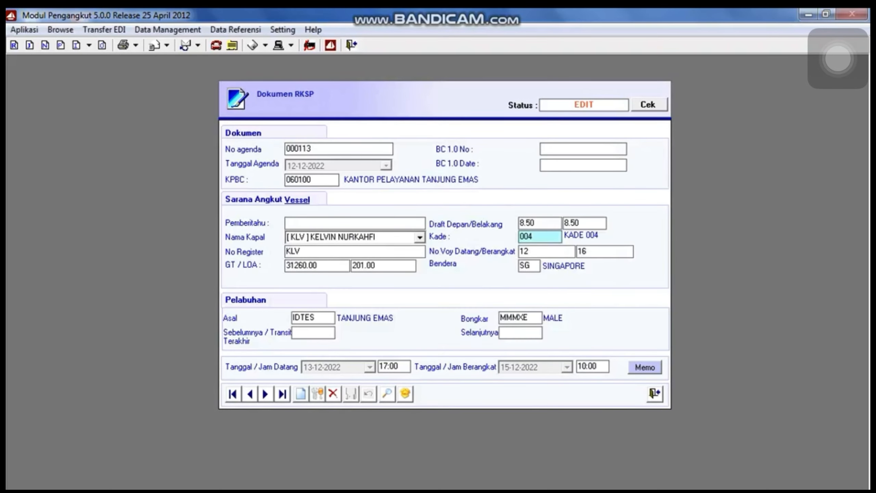
key(k)
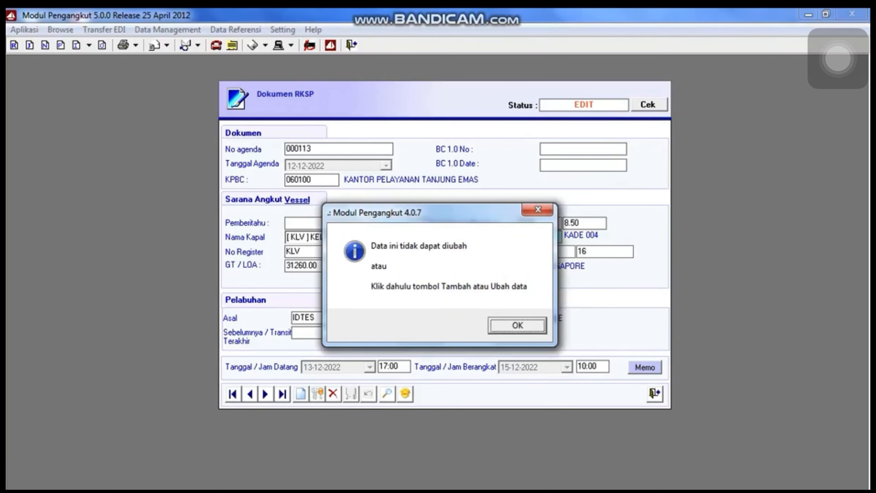
key(Return)
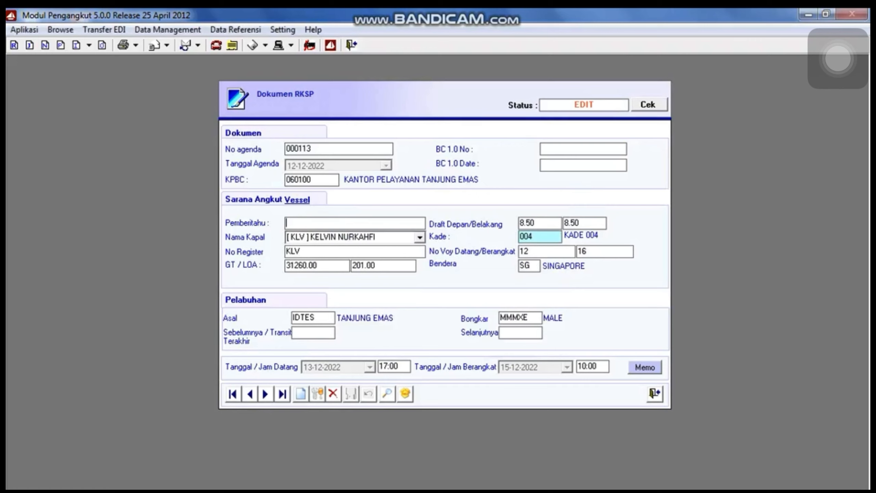
Enter the shipping agent's name in the Pemberitahu (informer) field.
click(317, 394)
key(Tab)
key(Tab)
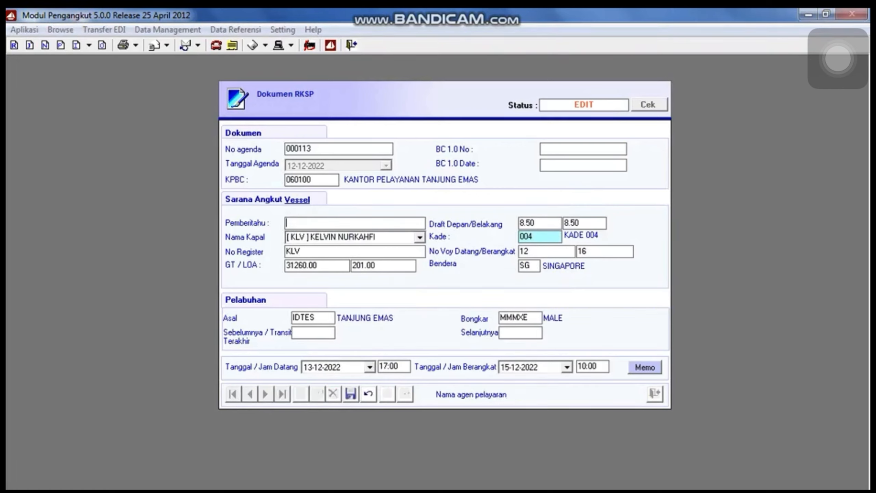
text(A)
key(BackSpace)
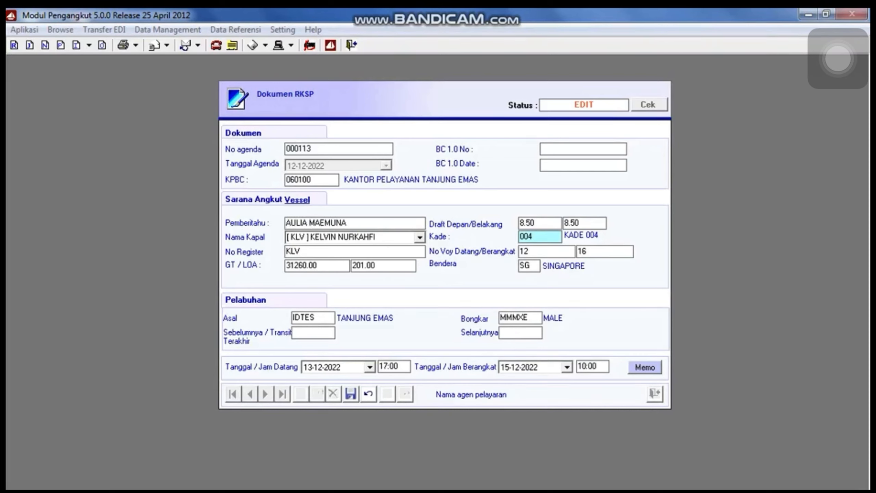
Save the RKSP with status READY and close the document window.
click(351, 393)
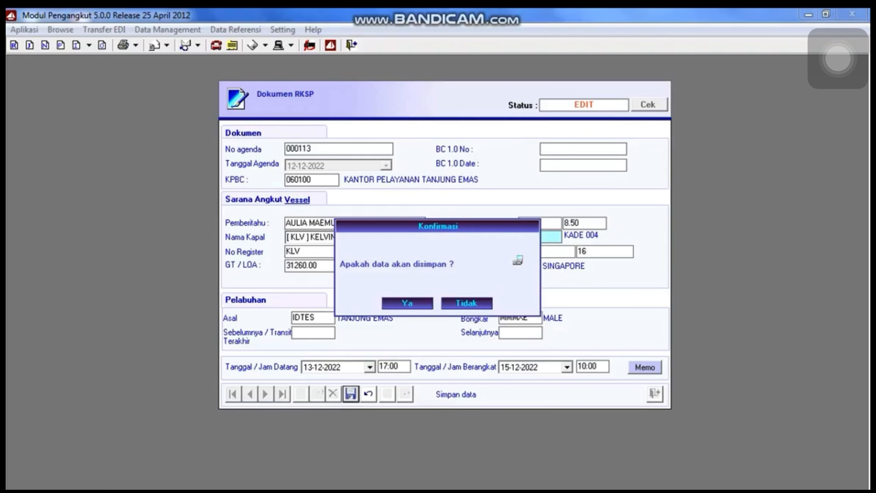
key(Return)
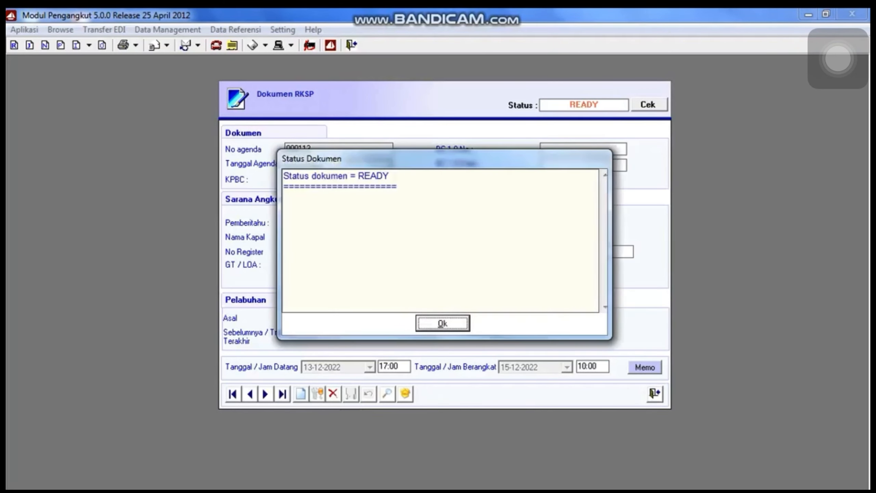
key(Return)
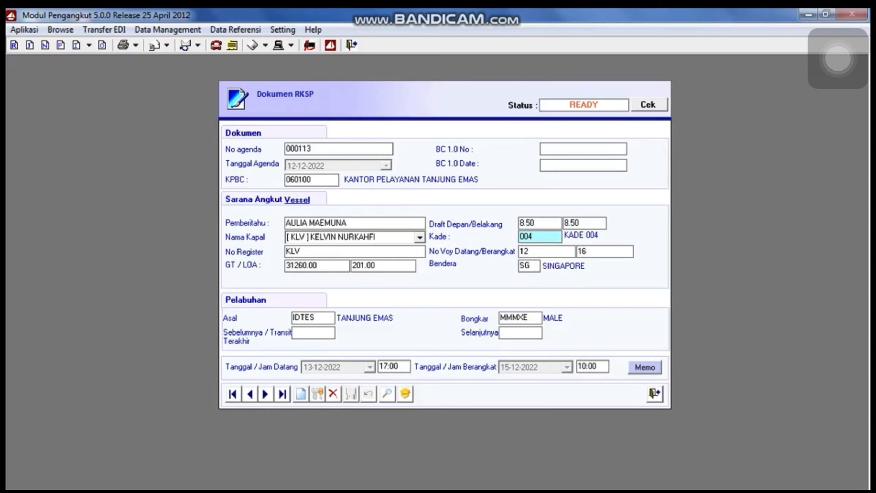
key(Escape)
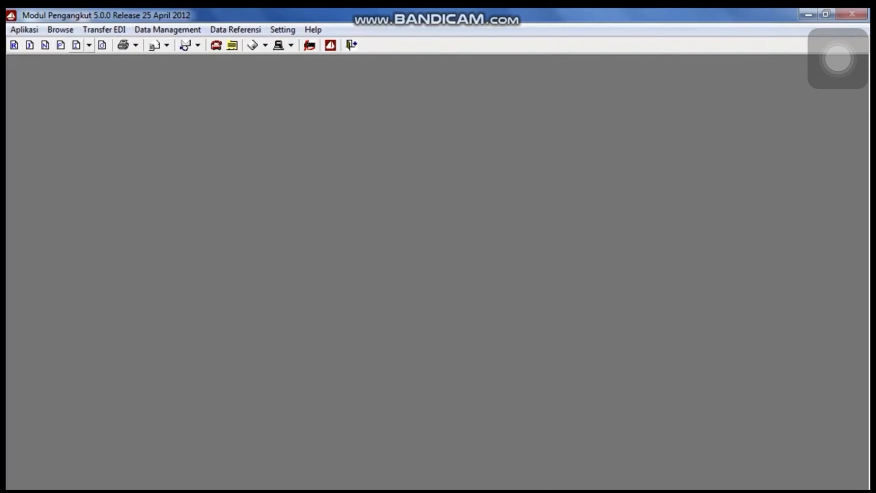
Start a new manifest header for customs office 060100.
click(89, 45)
click(140, 62)
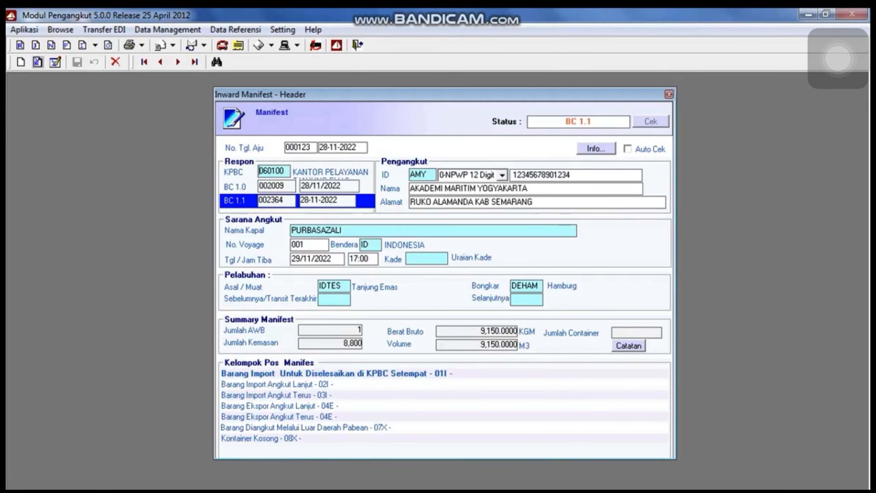
click(21, 63)
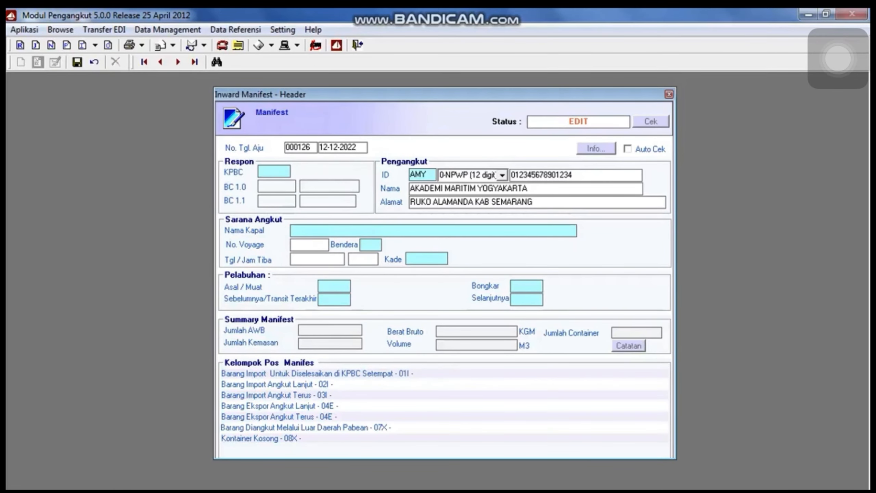
text(060100)
key(Return)
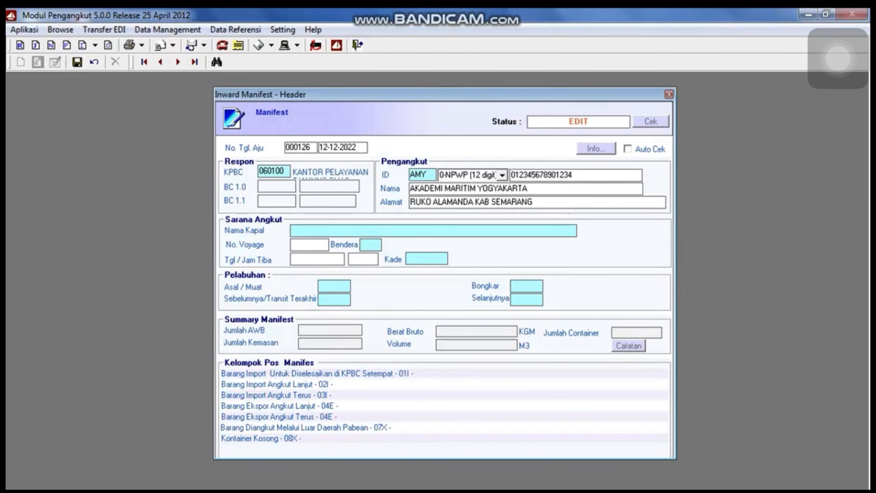
key(Return)
Select the vessel KELVIN NURKAHFI by searching register numbers for KLV.
key(F1)
click(362, 177)
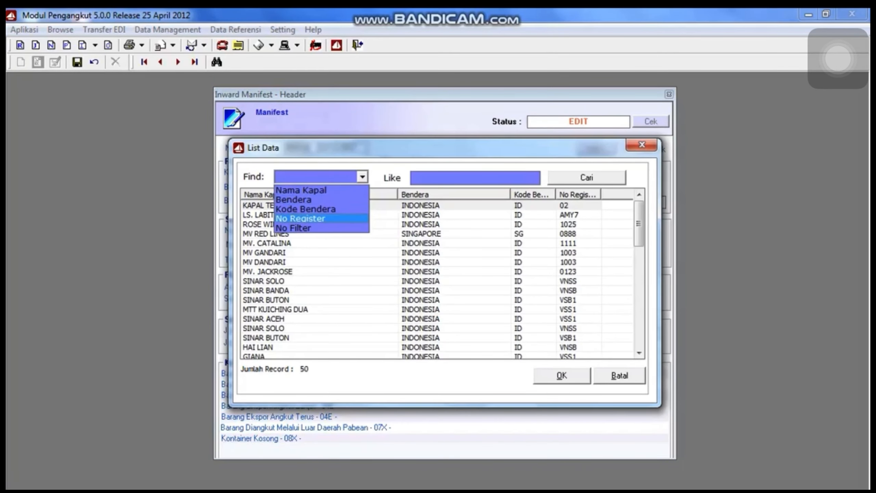
click(300, 219)
text(KLC)
key(BackSpace)
text(V)
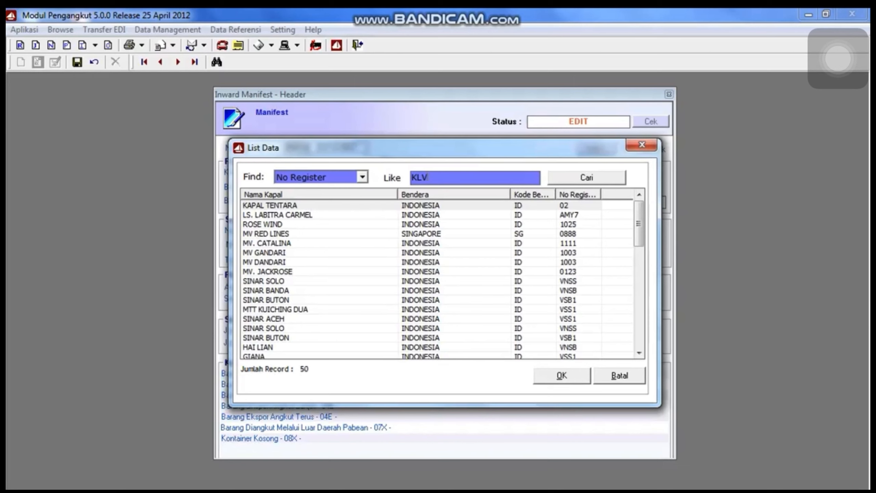
key(Return)
key(Tab)
key(Return)
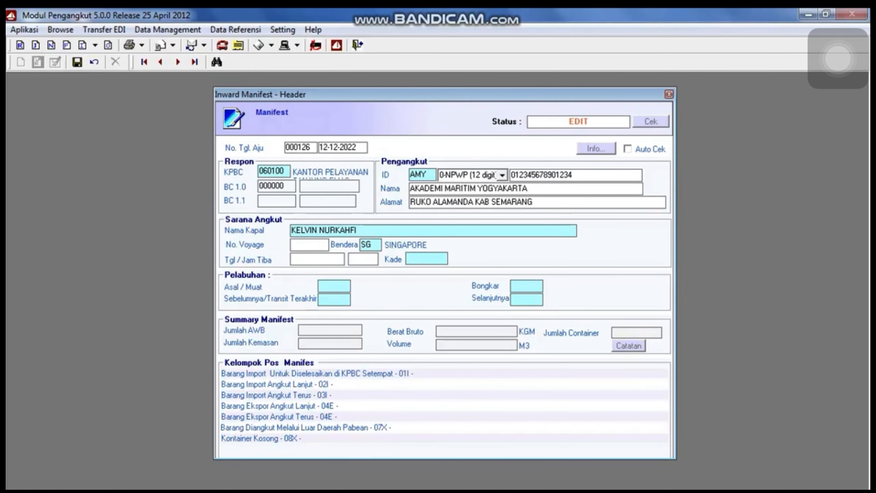
Enter voyage 12 and arrival 15/12/2022 at 10:00.
text(12)
key(BackSpace)
key(BackSpace)
text(1)
key(Tab)
key(shift+Tab)
text(12)
key(Tab)
key(Tab)
text(15122022)
key(Tab)
text(1000)
key(Tab)
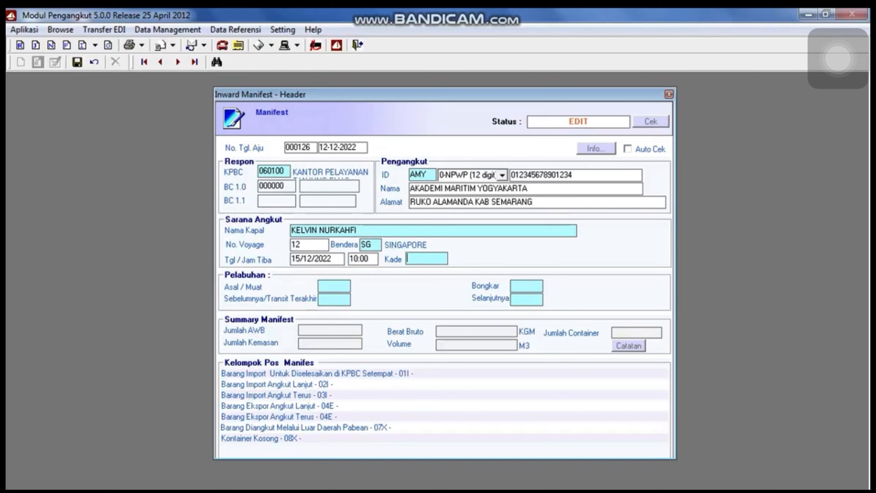
text(12)
key(Tab)
Set berth 004 and origin/loading port IDTES (Tanjung Emas).
key(F1)
key(Return)
text(IDTES)
key(Return)
key(Return)
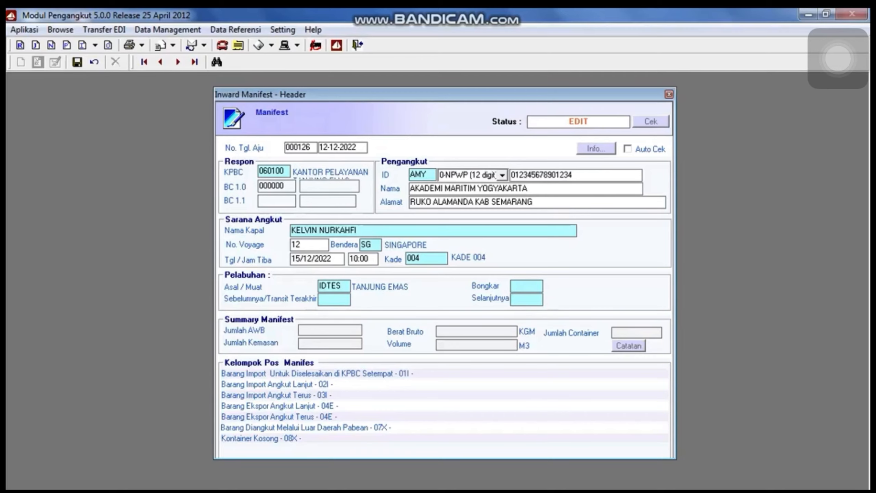
Set the unloading port to MMMXE Male by searching port descriptions.
key(F1)
key(Return)
click(362, 176)
click(290, 200)
click(475, 178)
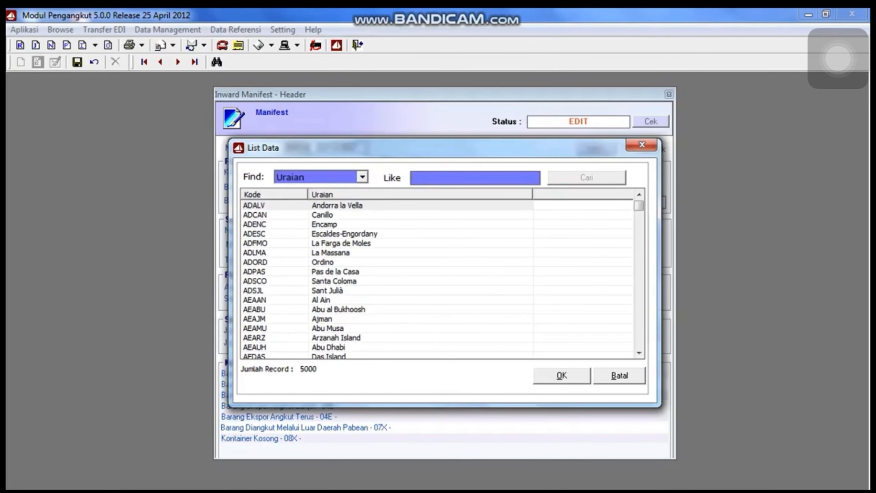
text(MALE)
key(Return)
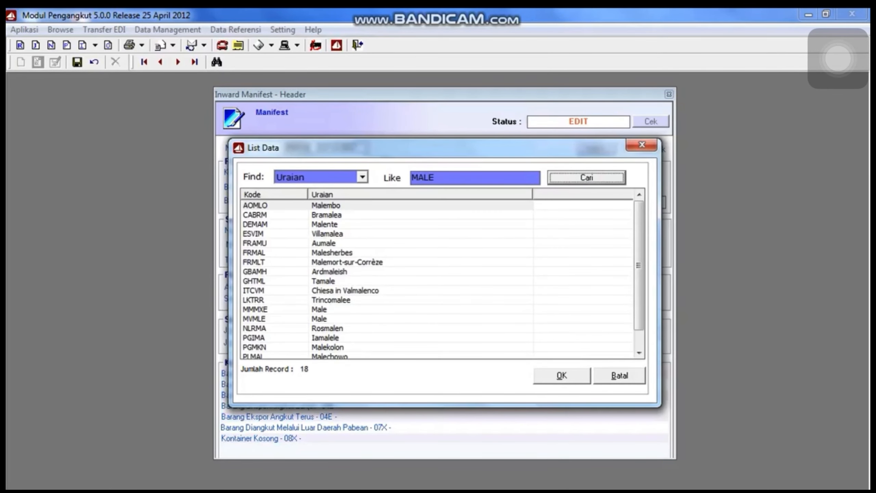
click(319, 309)
key(Return)
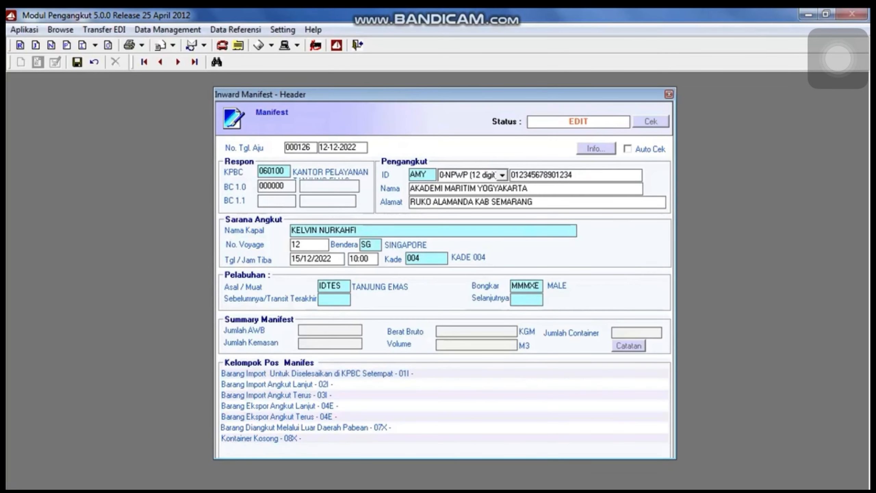
Save the manifest header and dismiss the check warnings.
click(318, 374)
click(563, 310)
click(77, 63)
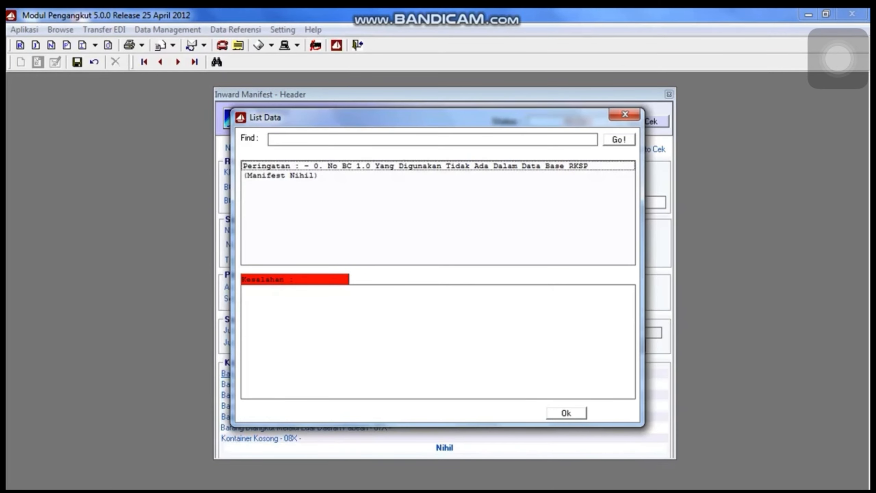
key(Return)
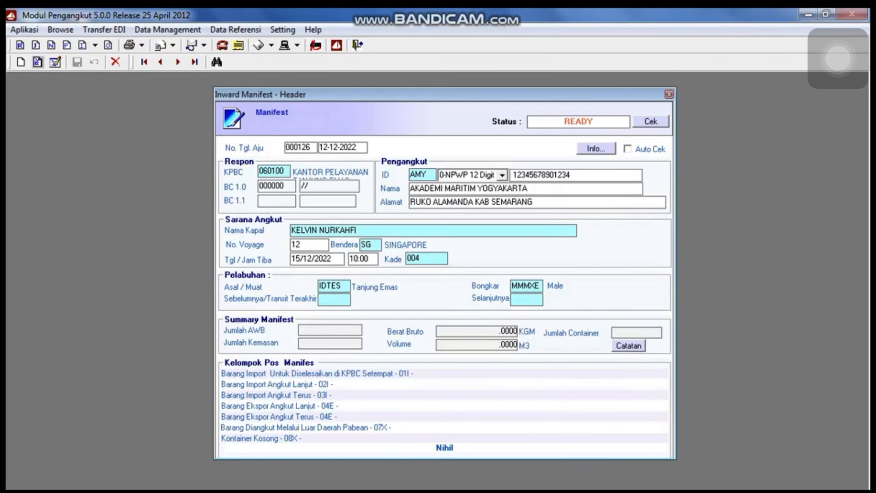
Open the manifest item detail form and start a new item.
click(317, 374)
click(517, 326)
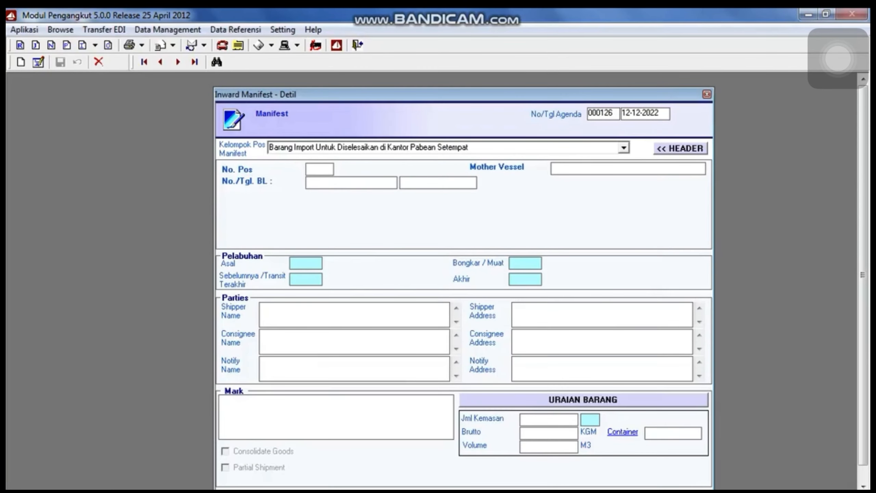
drag(864, 275, 863, 286)
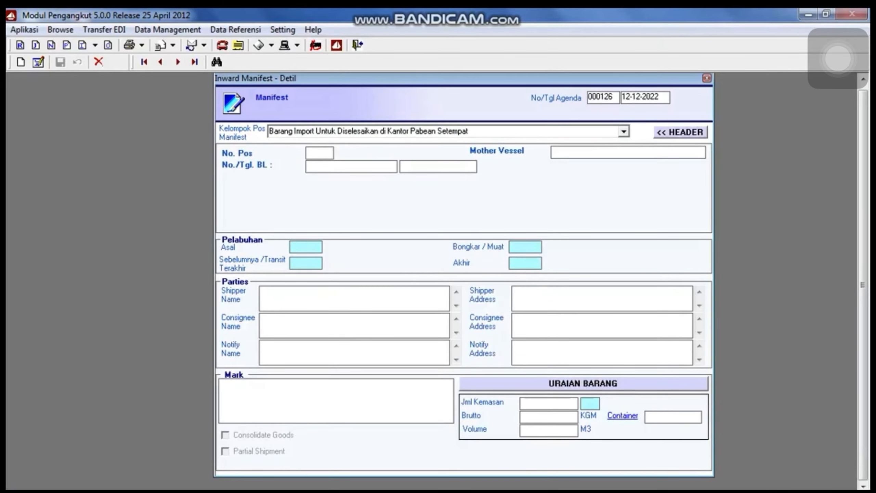
click(20, 63)
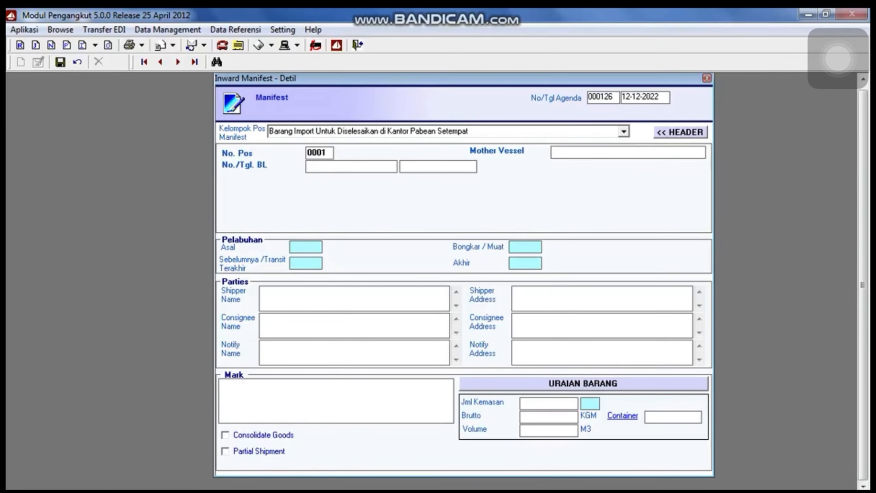
Enter BL number INV/201013 dated 09/12/2022.
text(09122022)
key(Tab)
key(shift+Tab)
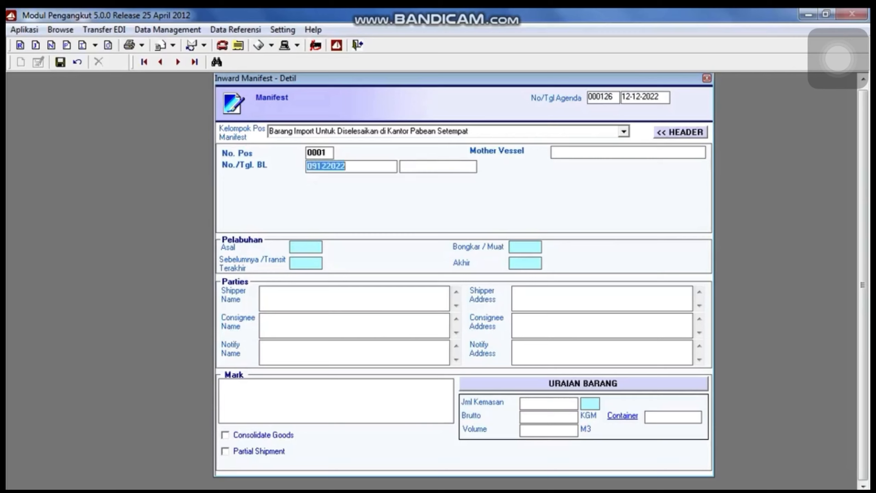
key(Left)
key(End)
key(BackSpace)
key(BackSpace)
key(BackSpace)
key(BackSpace)
key(BackSpace)
key(BackSpace)
key(BackSpace)
key(BackSpace)
text(BL)
key(BackSpace)
key(BackSpace)
text(INV/20101309122022)
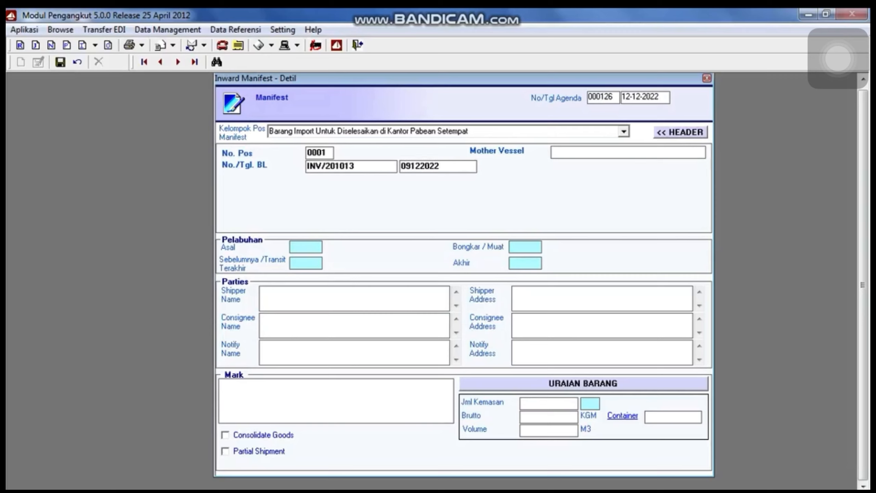
key(Tab)
Set origin IDTES and unloading port MMMXE Male, then begin shipper name PT. BALI FURNITUR.
key(Tab)
text(IDTES)
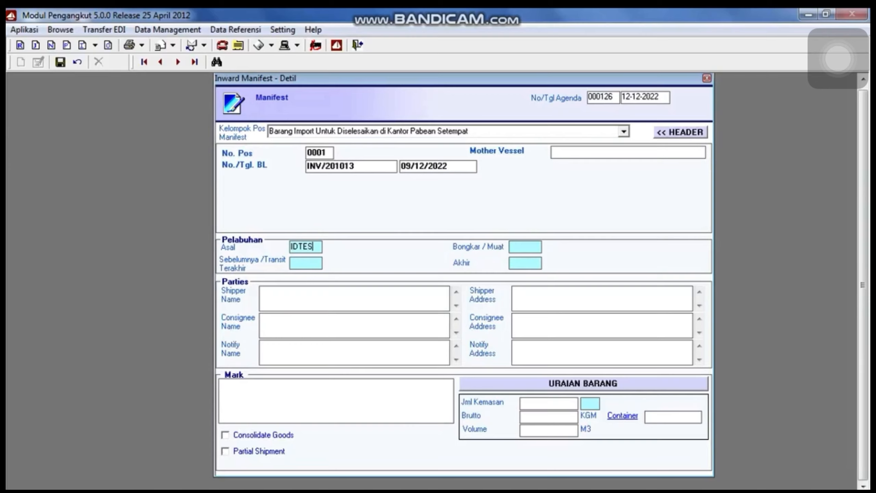
key(Tab)
key(Tab)
text(IDTES)
key(Tab)
key(F1)
click(381, 177)
click(332, 201)
click(494, 179)
text(MALE)
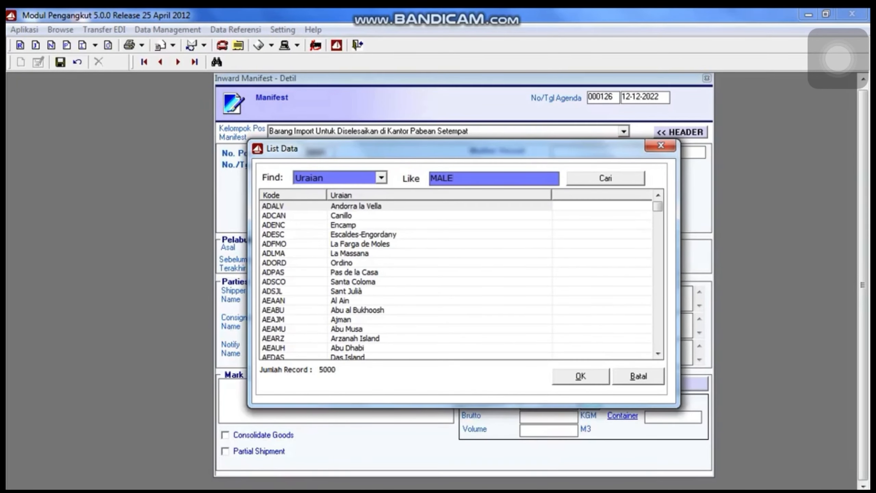
click(606, 178)
double_click(337, 310)
click(354, 298)
text(PT. )
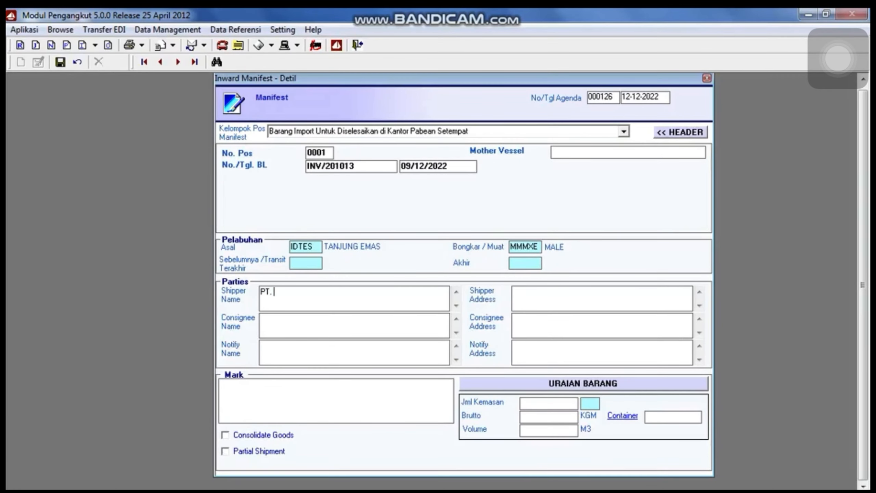
text(BALI FURNITUR)
Complete the shipper name and address, and enter consignee KODHIPPARU INVESMENT with its address.
click(273, 292)
text(YUNI)
click(514, 292)
text(JALAN GUNUNG )
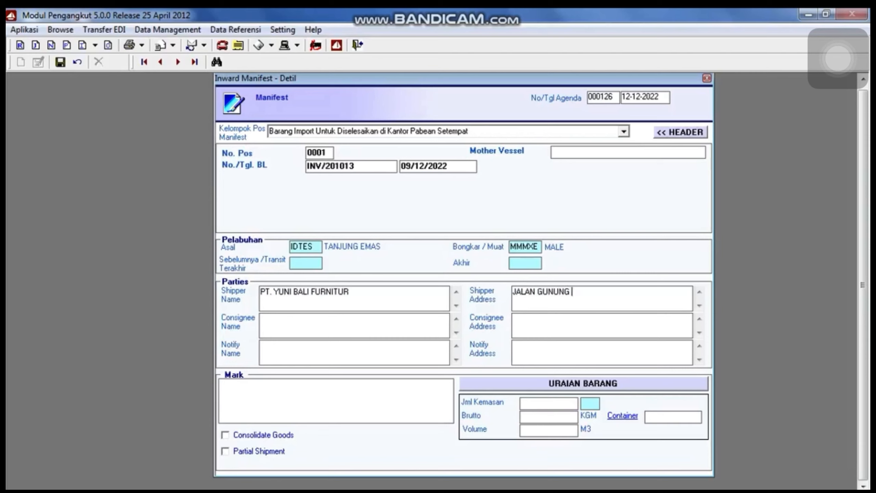
text(TANGKUBAN PERAHU TEGAL BUAH)
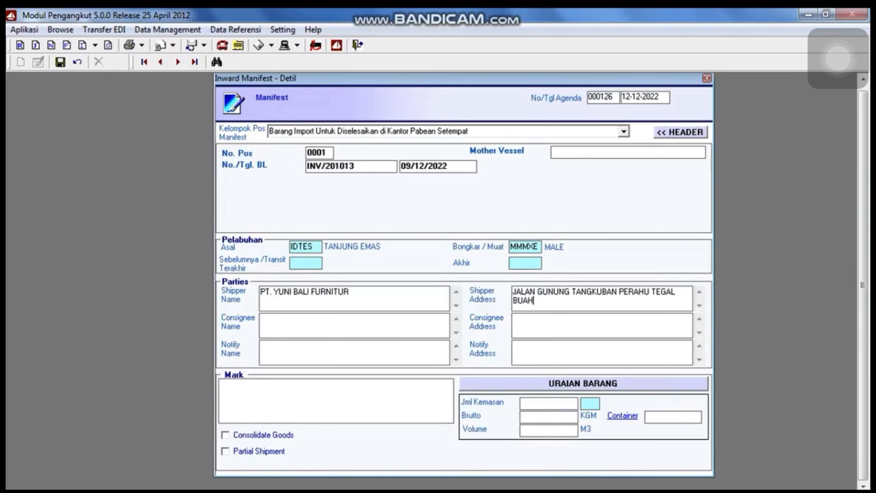
click(261, 318)
text(KODHIPPARU INVESMENT)
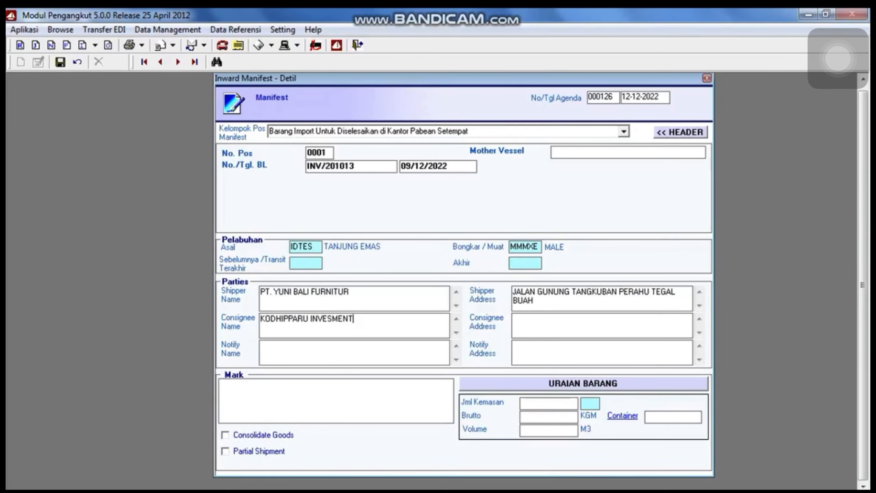
click(514, 319)
text(BODHUTHAFAANU)
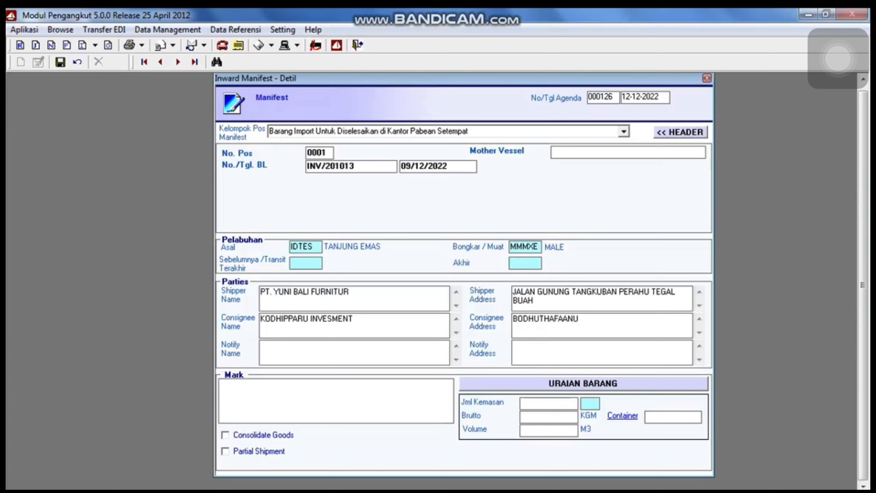
text( MAGU MALE MALDIVES)
Copy the consignee name and address into the notify party fields.
click(261, 345)
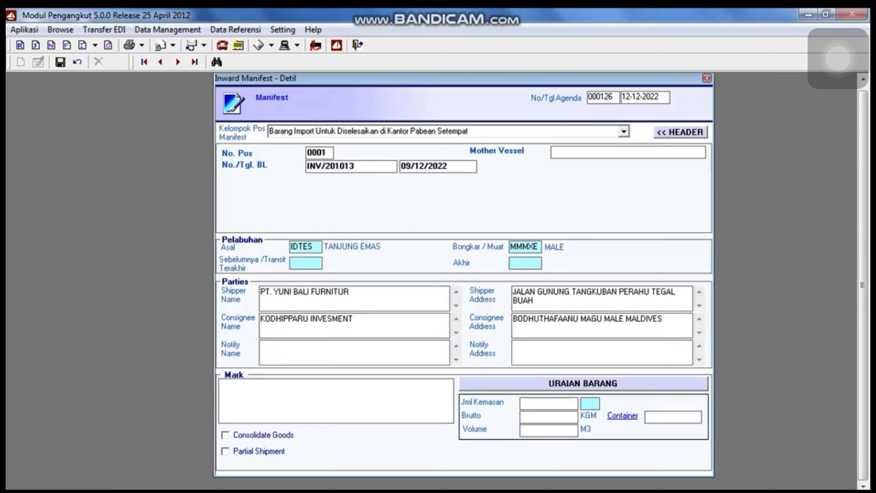
drag(353, 319, 260, 319)
key(ctrl+c)
click(262, 346)
key(ctrl+v)
mouse_move(514, 318)
mouse_down()
mouse_move(663, 318)
mouse_move(513, 318)
mouse_up()
key(ctrl+c)
click(515, 345)
key(ctrl+v)
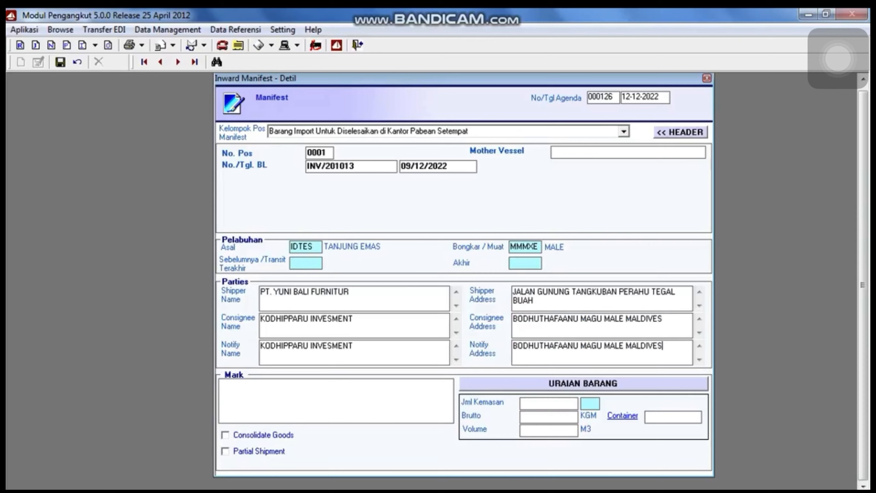
Enter 118 PK packages, gross 6,275 kg, volume 6,275 m3, 1 container, and save.
click(552, 403)
text(118)
text(PK)
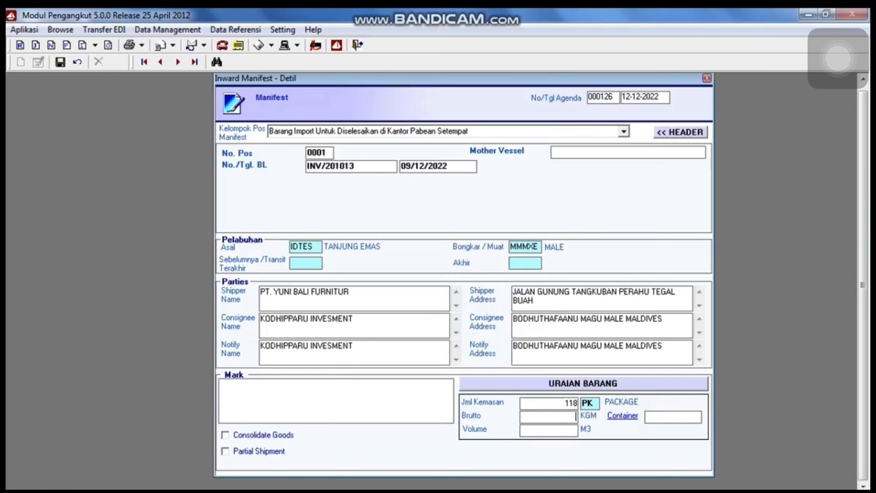
text(6)
text(4)
text(75)
key(Tab)
text(6275)
key(Tab)
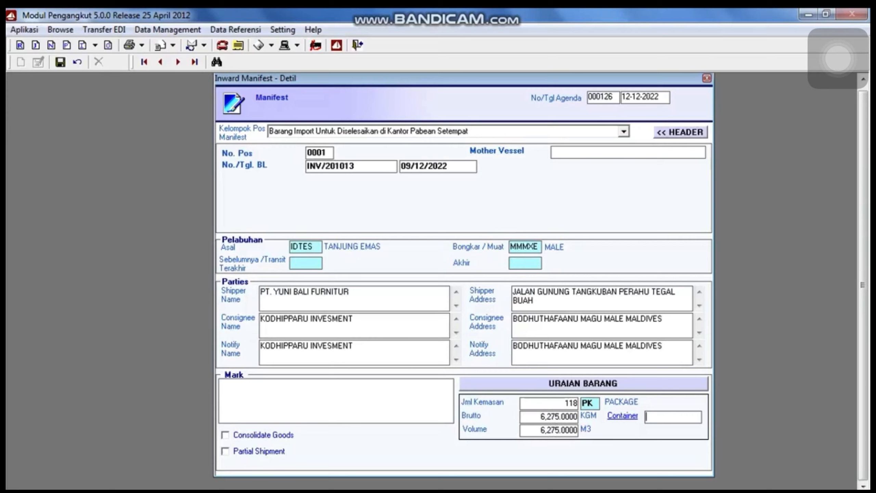
text(1)
key(Return)
key(Return)
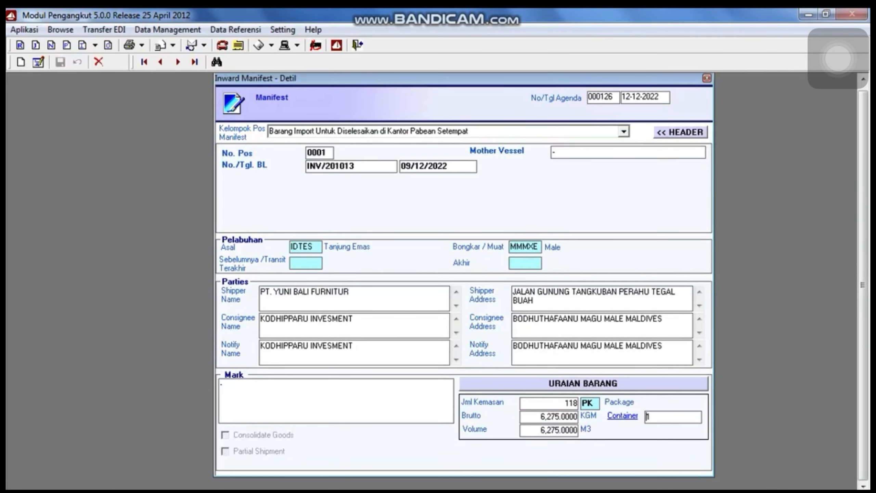
Add container HLXU5361543, 40 ft, type FCL, then close the container list.
click(622, 415)
click(243, 356)
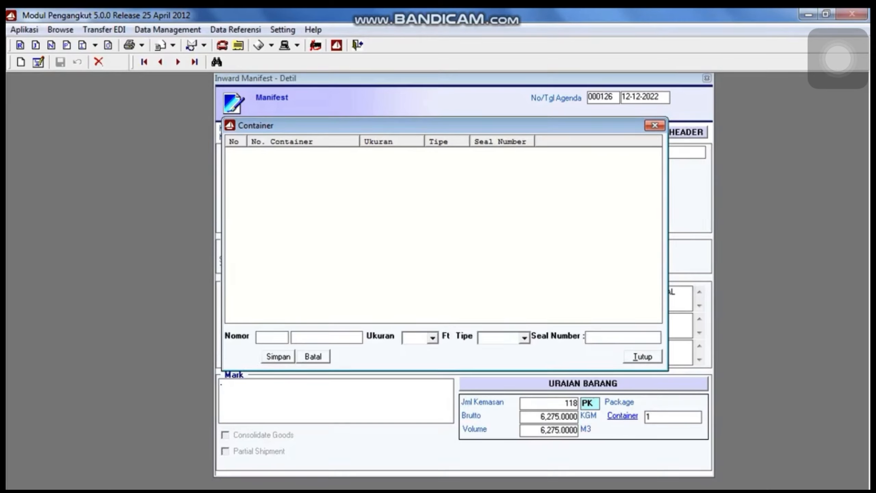
text(HLXU)
text(5361)
text(543)
key(Tab)
text(40)
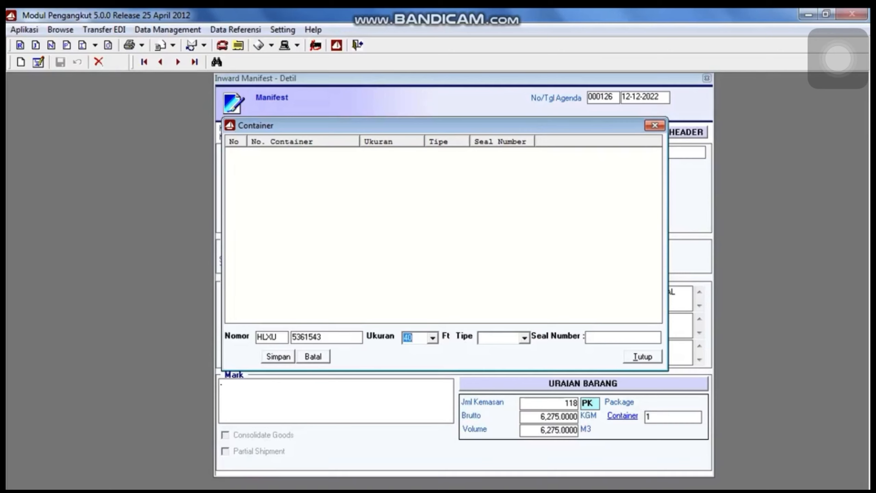
click(524, 337)
click(497, 349)
click(278, 356)
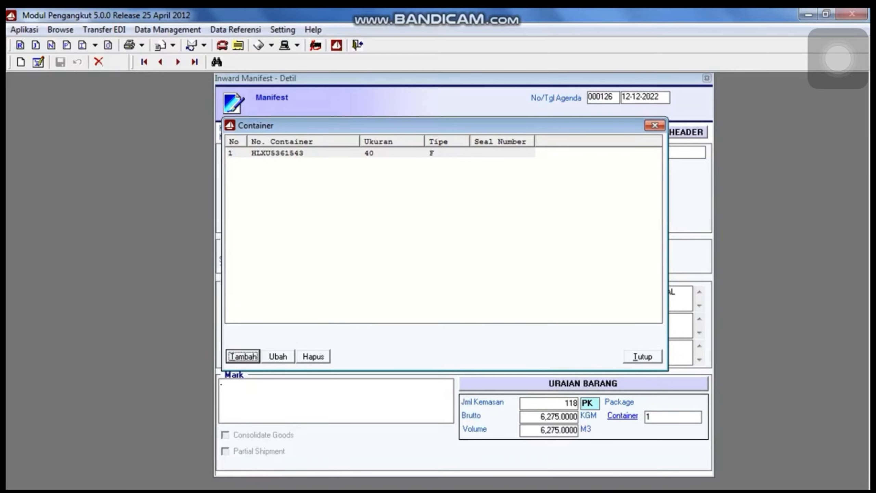
click(643, 357)
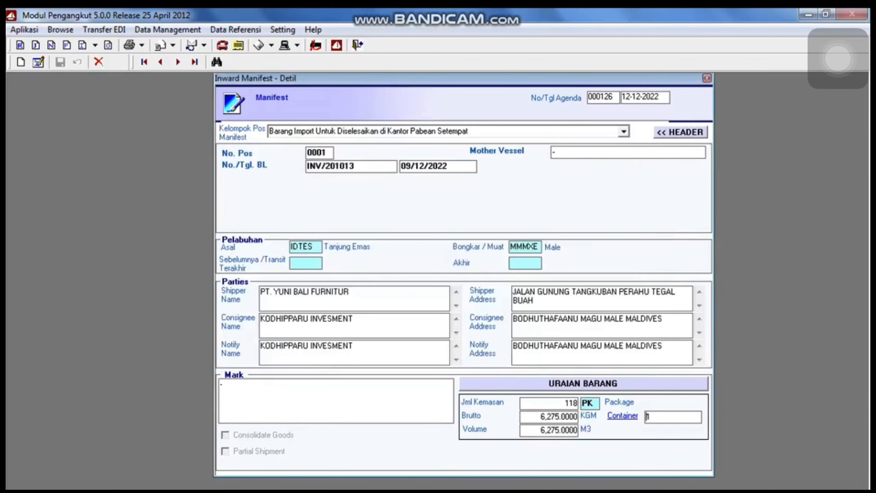
Assign HS code 0301 (fish, live) to detail item 0001 from the HS code lookup list.
click(583, 383)
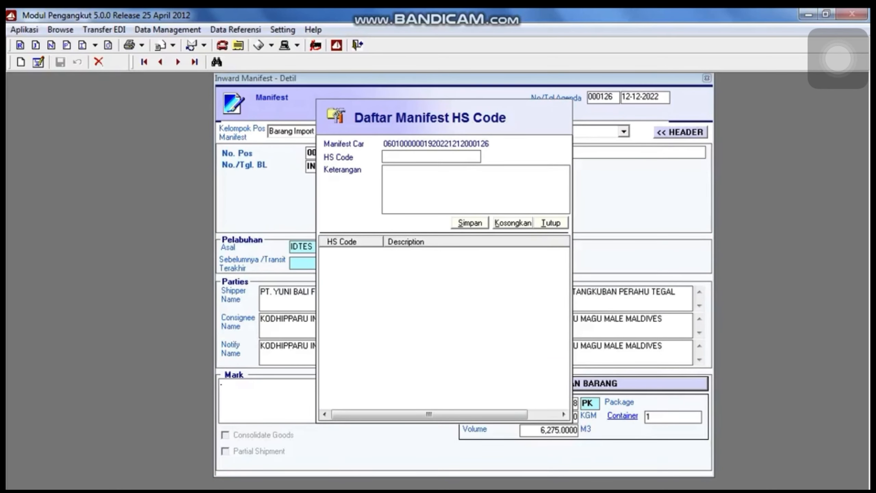
key(F1)
click(386, 251)
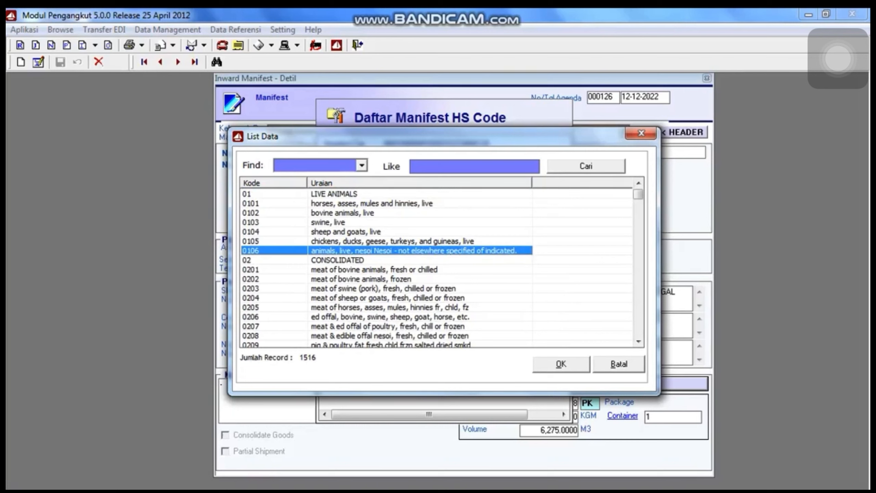
scroll(436, 267, down, 4)
click(386, 288)
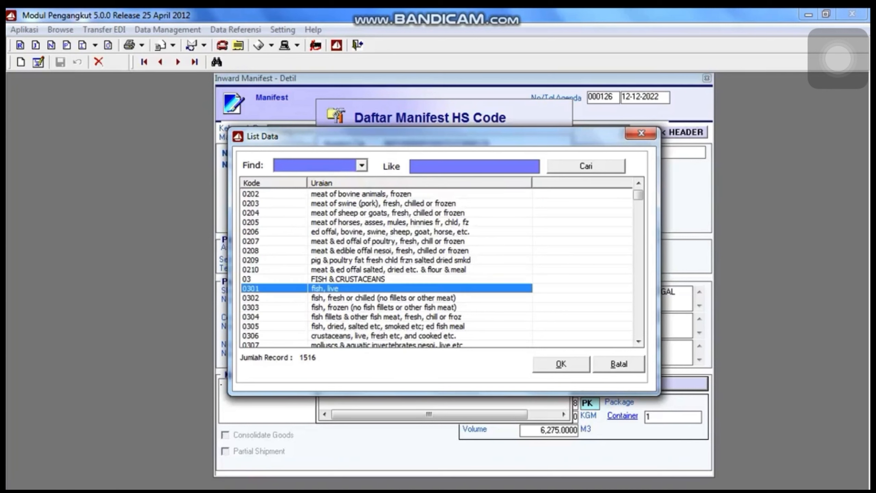
key(Return)
key(Return)
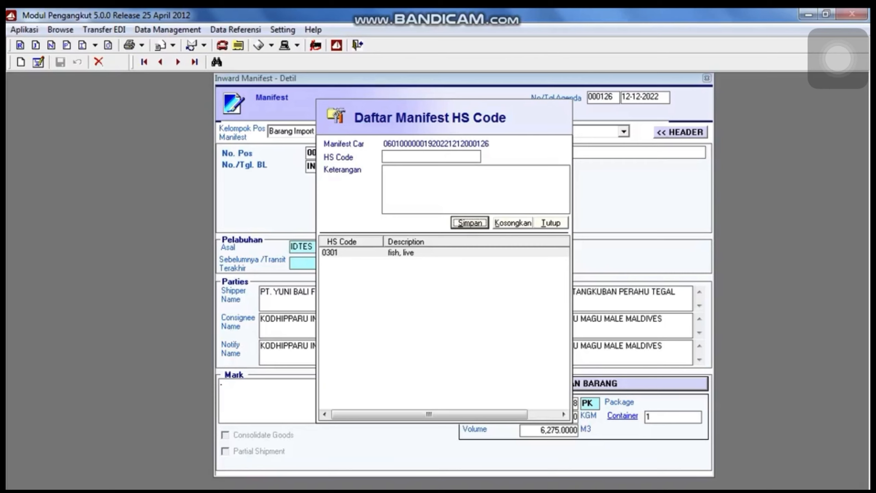
key(alt+t)
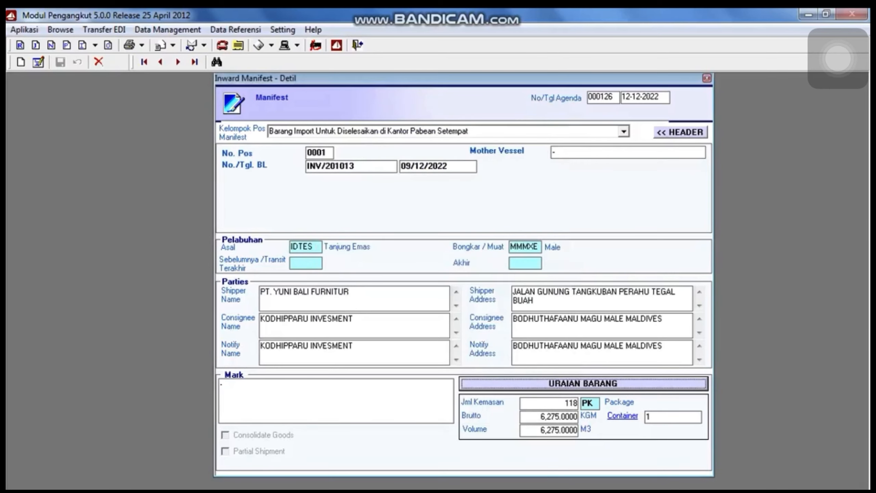
Re-save the manifest header, dismissing the BC 1.0-not-in-RKSP warning, and open Transfer EDI.
click(681, 132)
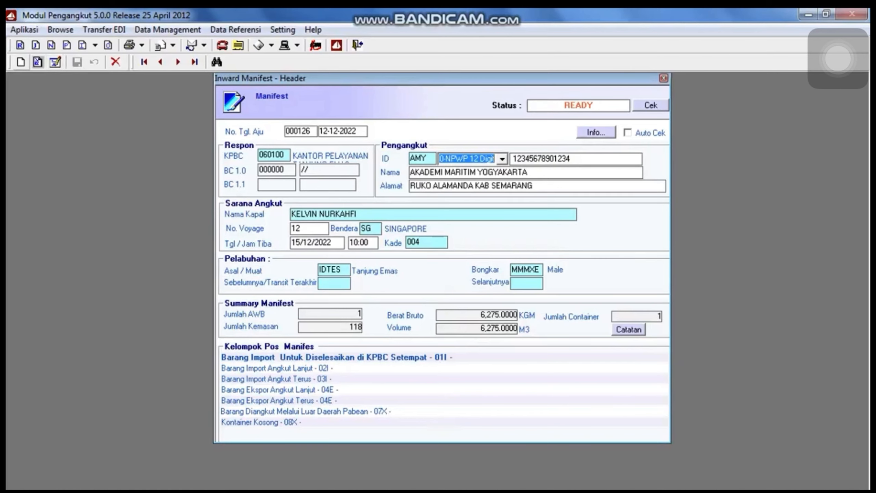
click(55, 63)
click(77, 62)
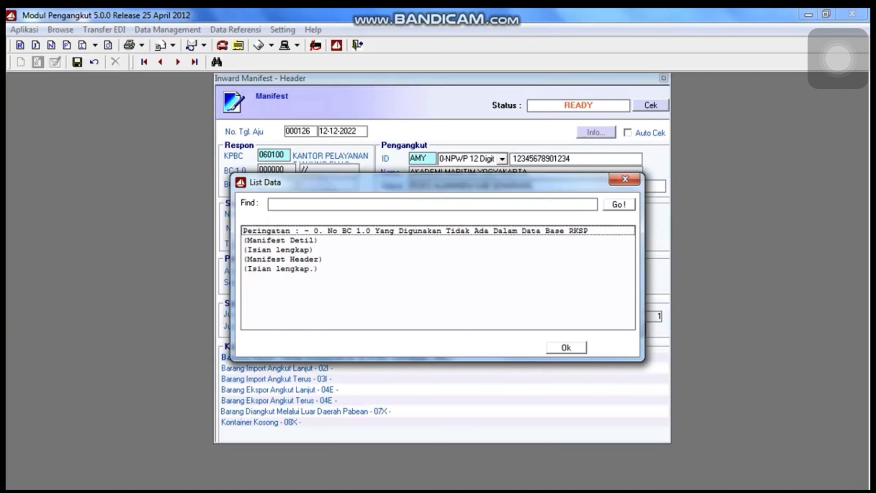
click(567, 348)
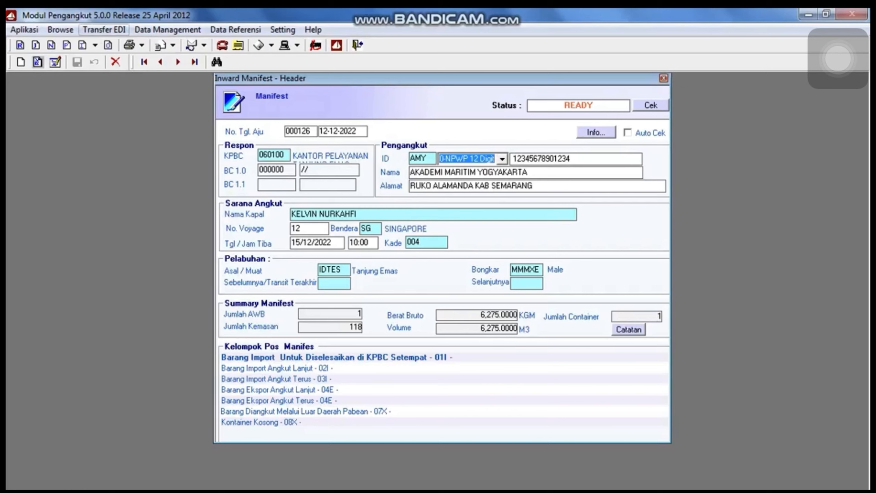
click(103, 30)
Process RKSP document 000113 into EDIFACT, acknowledge the success message, and close the RKSP list.
mouse_move(138, 45)
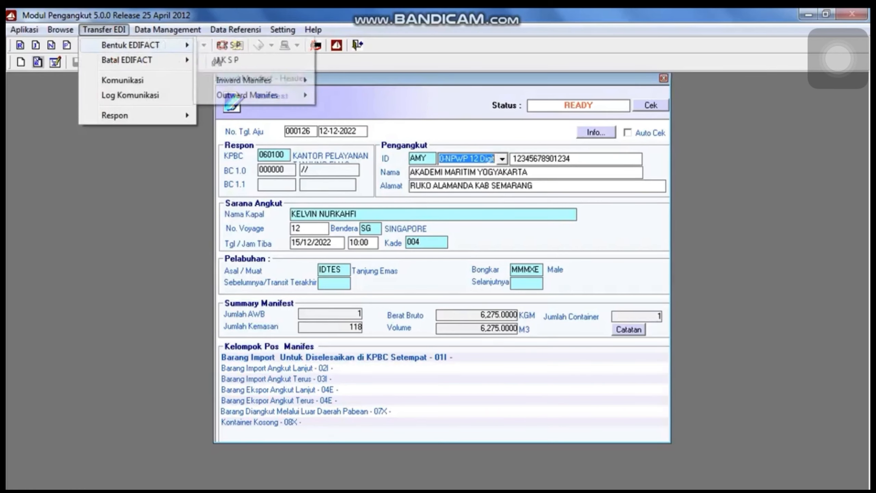
click(228, 45)
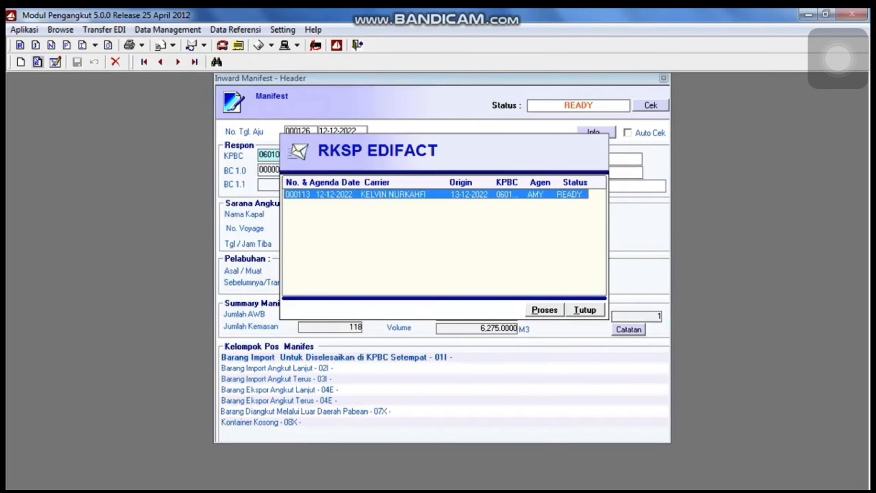
click(544, 310)
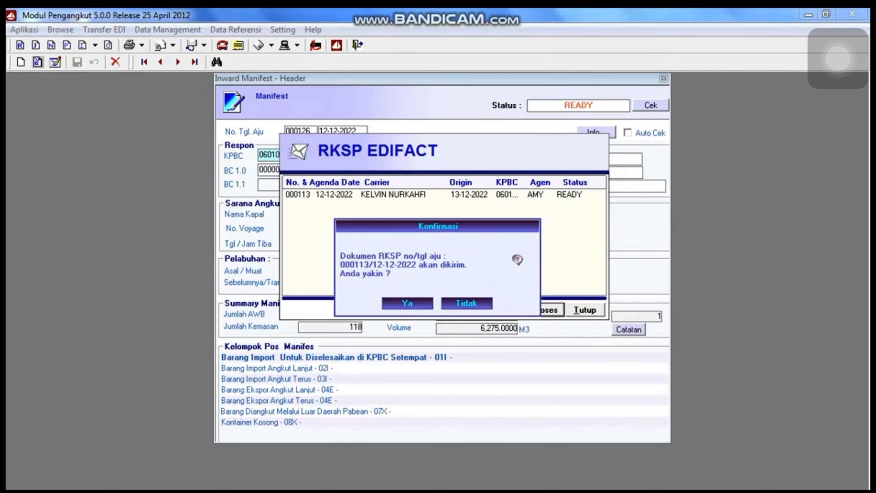
key(Return)
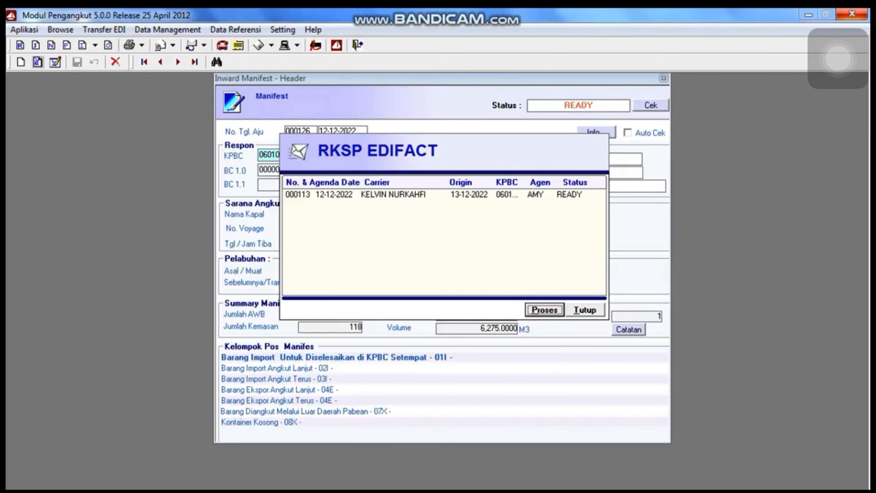
key(alt+Tab)
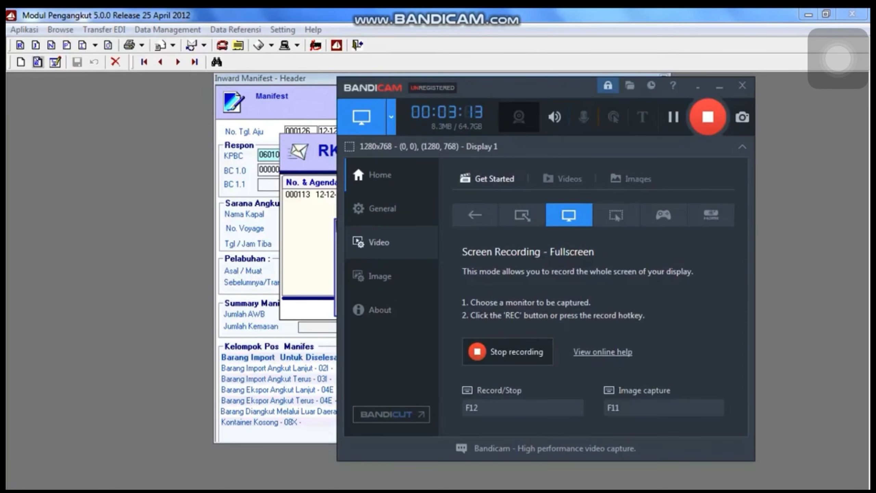
key(alt+Tab)
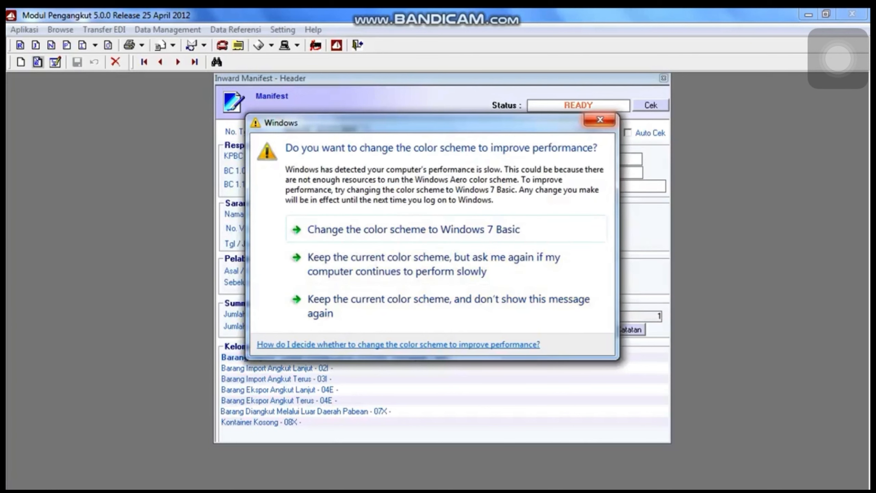
click(600, 120)
key(Return)
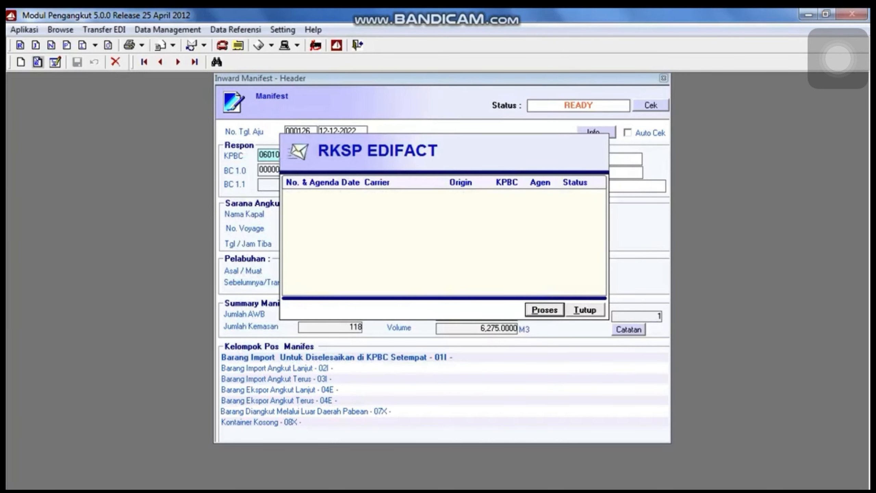
click(585, 310)
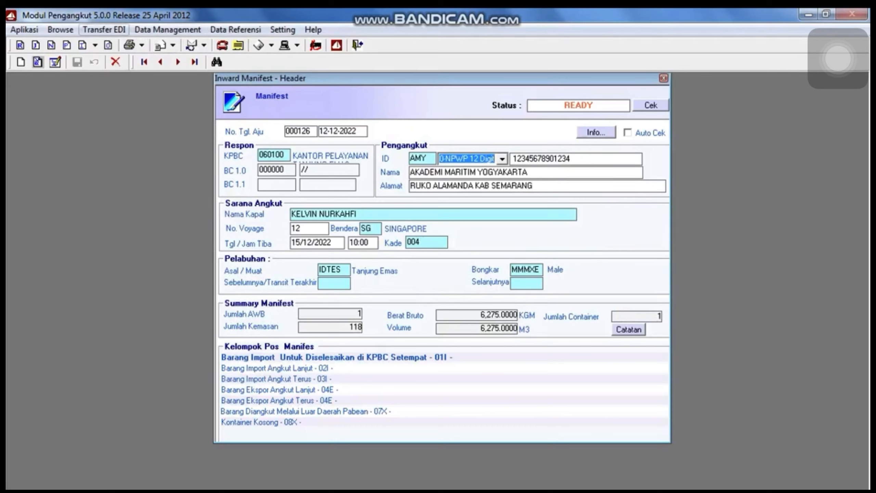
click(103, 29)
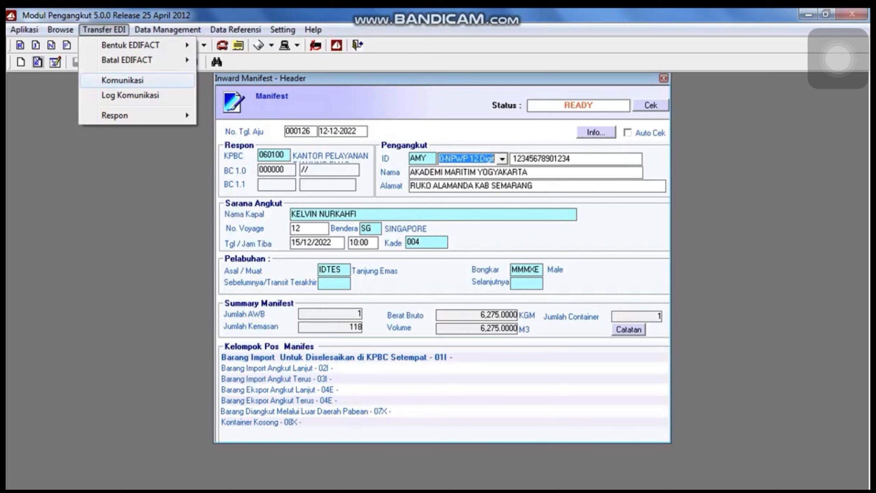
Send RKSP document 000113 via Komunikasi, getting BC 1.0 number 002214 dated 12/12/2022.
click(123, 80)
click(415, 204)
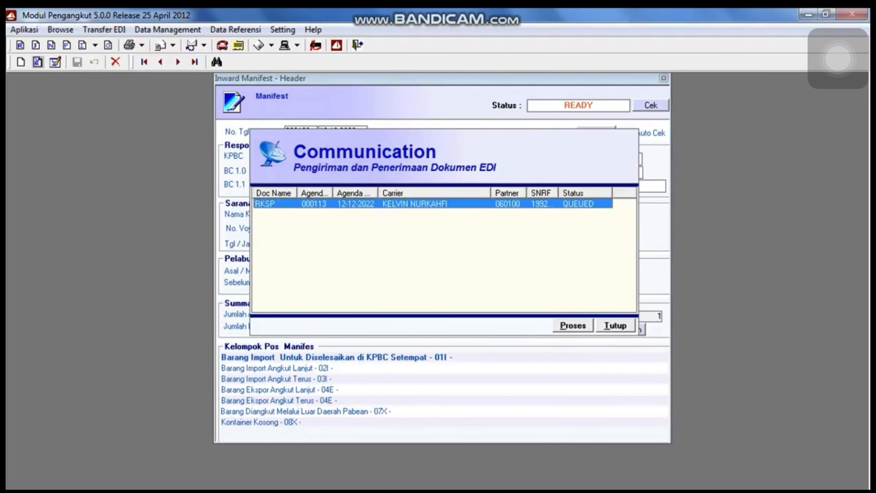
click(573, 326)
click(407, 303)
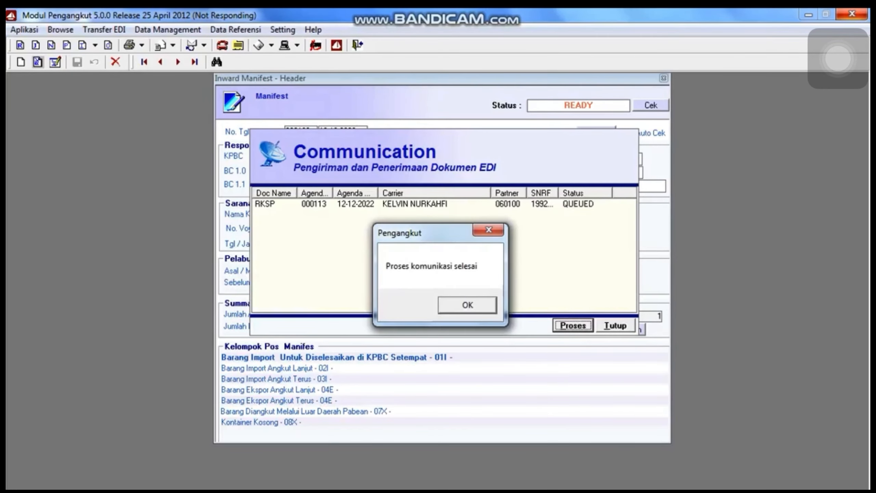
key(Return)
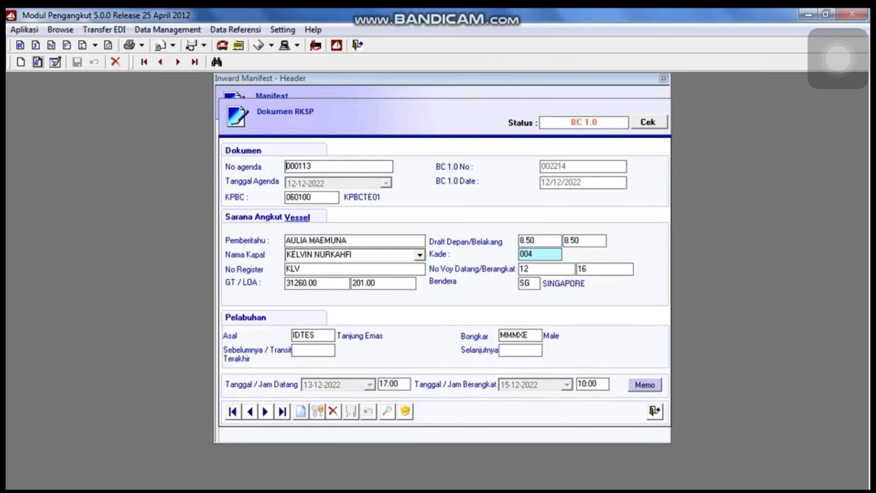
Close the returned RKSP document and put the manifest header into edit mode.
click(655, 411)
click(315, 170)
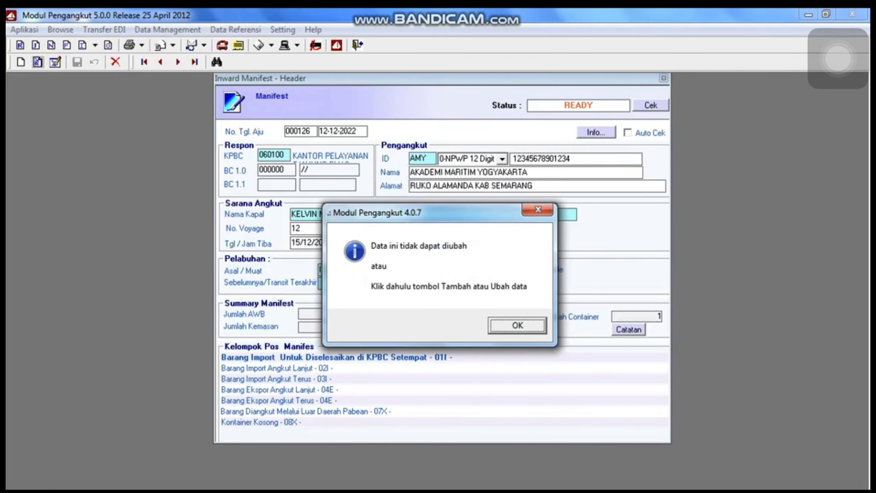
key(Return)
click(55, 62)
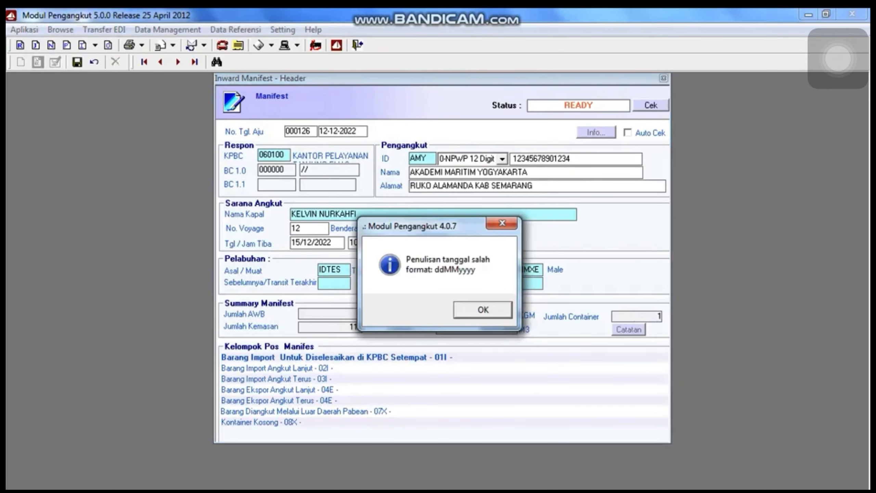
key(Return)
Enter BC 1.0 number 002214 in the header, correcting the misplaced date entry, and save.
text(00)
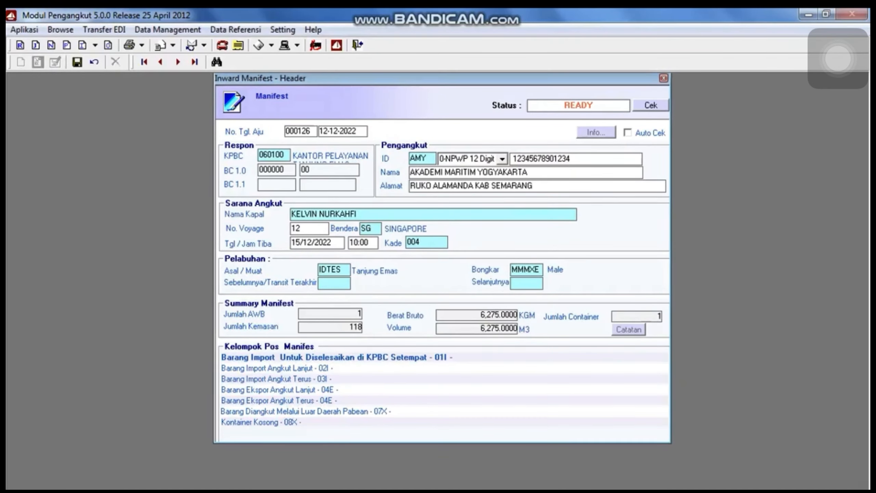
text(2214)
key(Return)
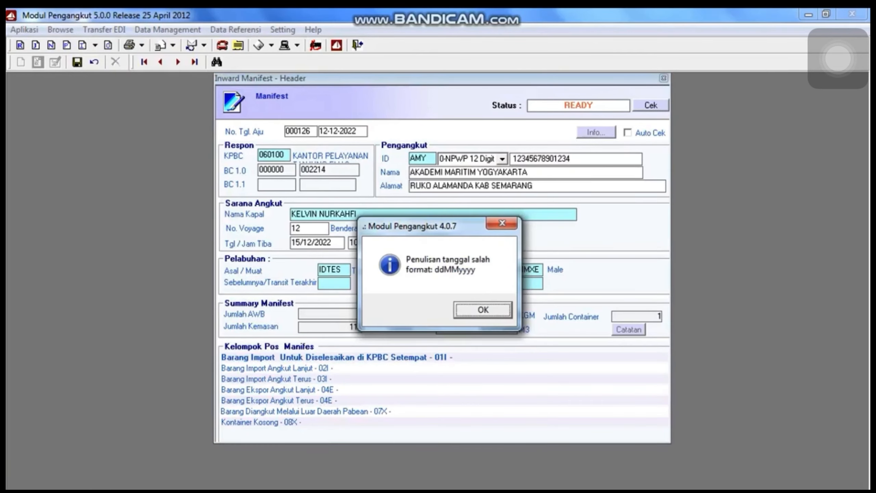
key(Return)
key(Return)
key(Return)
key(End)
key(BackSpace)
key(BackSpace)
key(BackSpace)
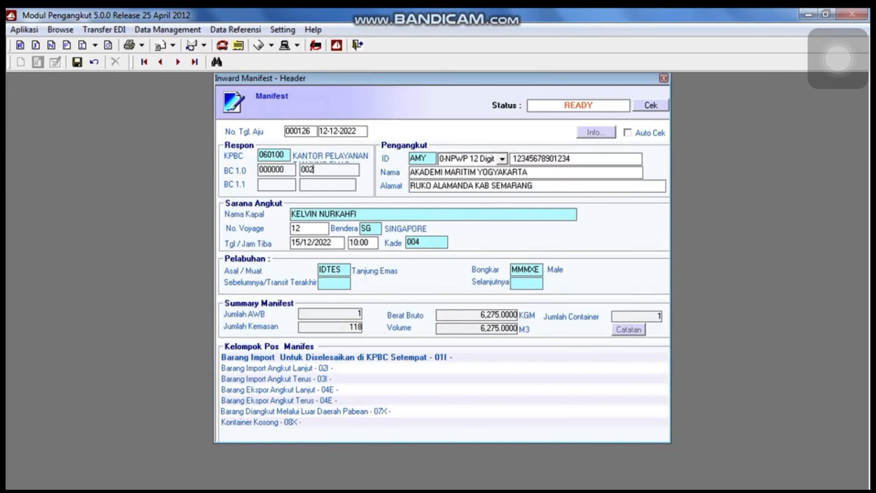
key(BackSpace)
key(BackSpace)
key(BackSpace)
click(285, 170)
key(BackSpace)
key(BackSpace)
key(BackSpace)
key(BackSpace)
key(BackSpace)
key(BackSpace)
text(002214)
key(Tab)
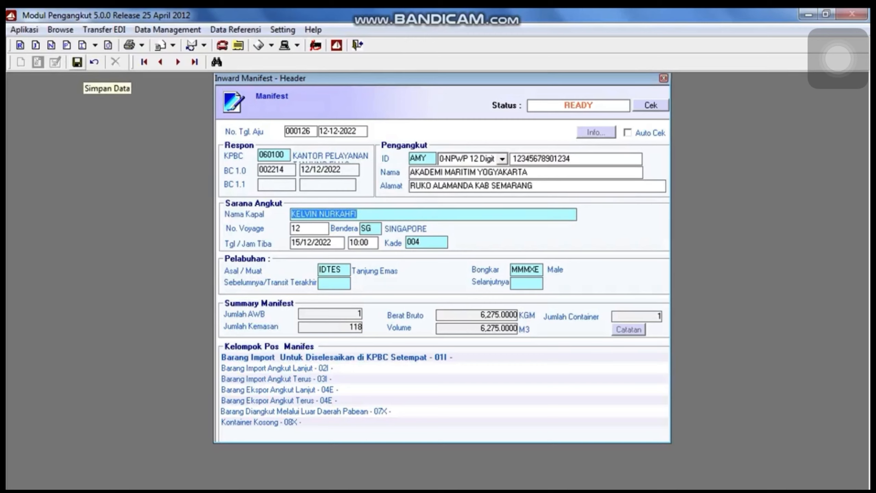
click(76, 62)
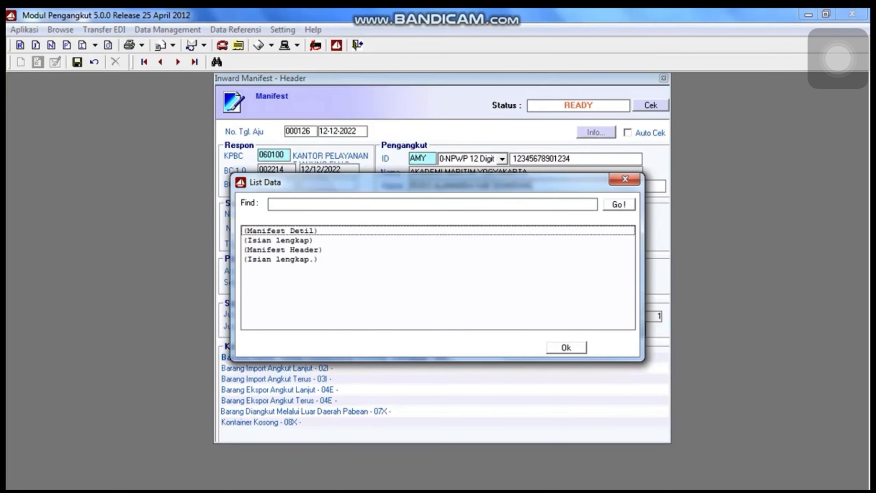
Dismiss the validation list and open the Inward Manifes Original EDIFACT builder.
click(567, 348)
click(104, 30)
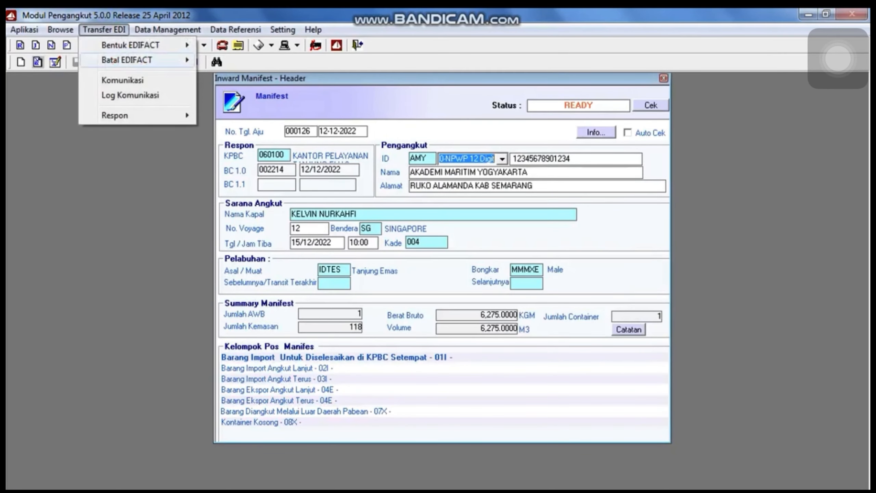
mouse_move(127, 60)
mouse_move(131, 46)
mouse_move(244, 81)
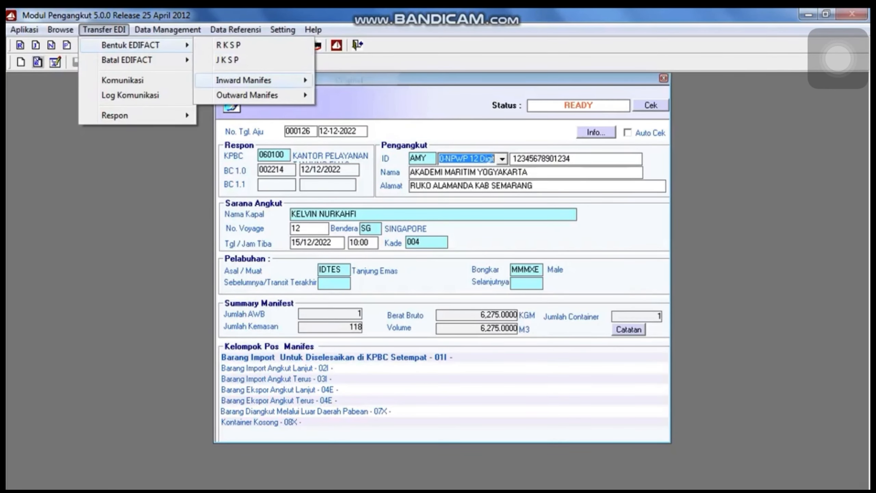
click(348, 80)
Build manifest 000126 into EDIFACT, queue it for sending, and clear the follow-up notices.
click(428, 236)
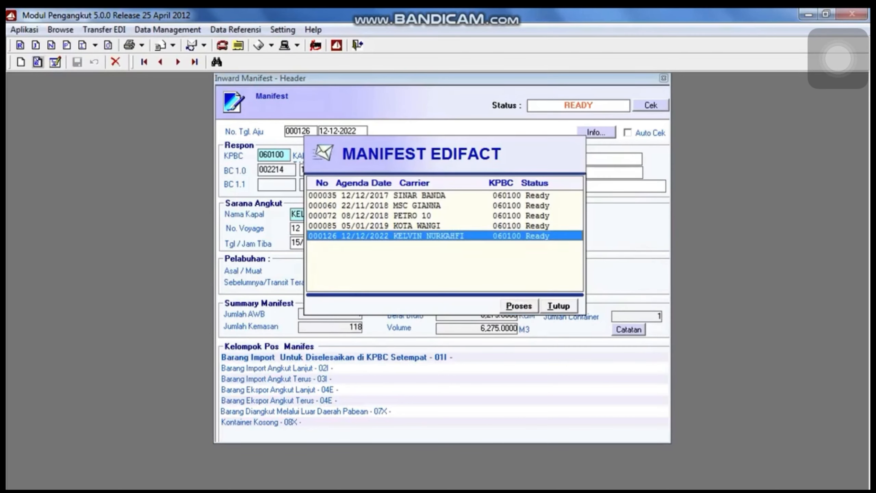
click(519, 306)
key(Return)
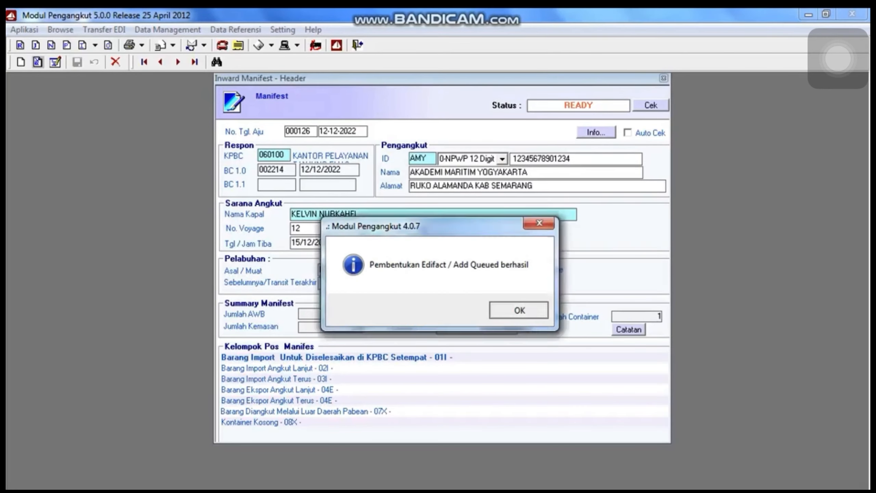
key(Return)
key(Return)
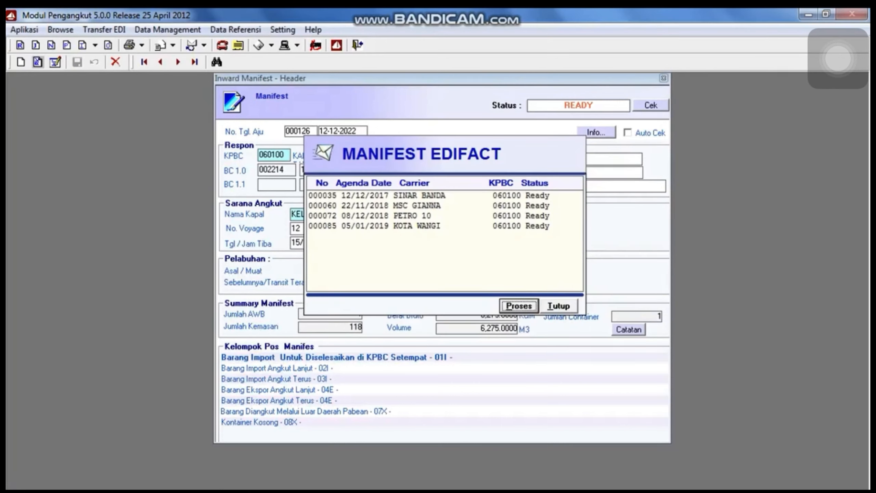
key(Return)
click(468, 310)
click(559, 306)
click(104, 30)
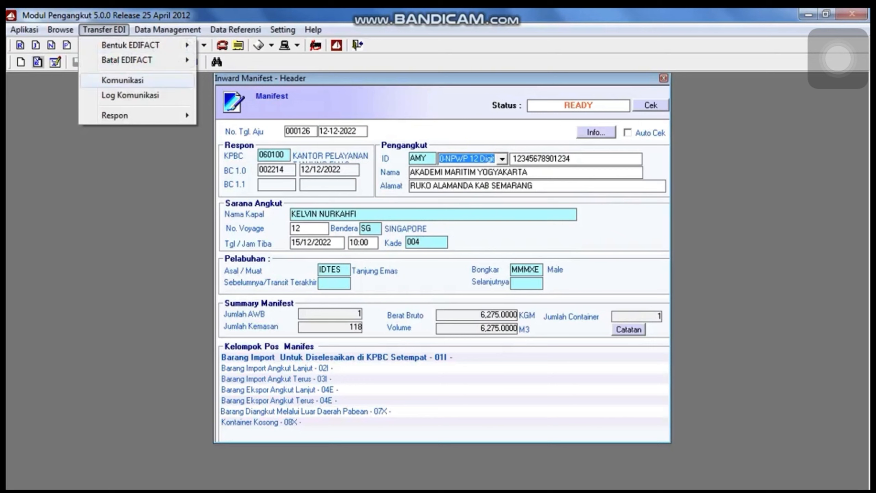
Send the queued IM Original manifest 000126 via Komunikasi and acknowledge the results.
click(122, 80)
click(414, 204)
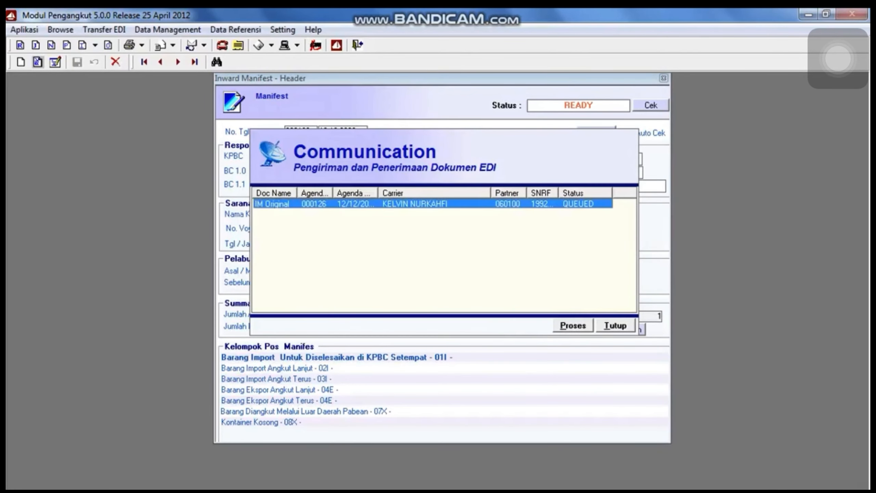
click(573, 326)
click(407, 303)
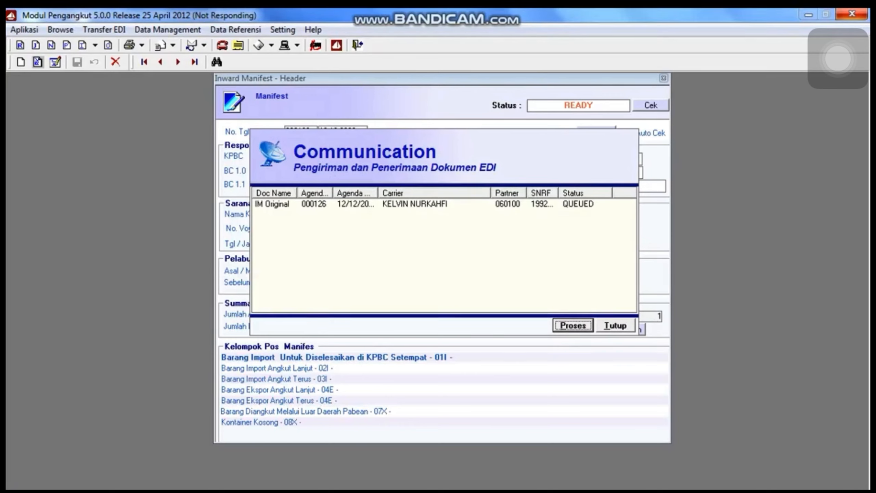
key(Return)
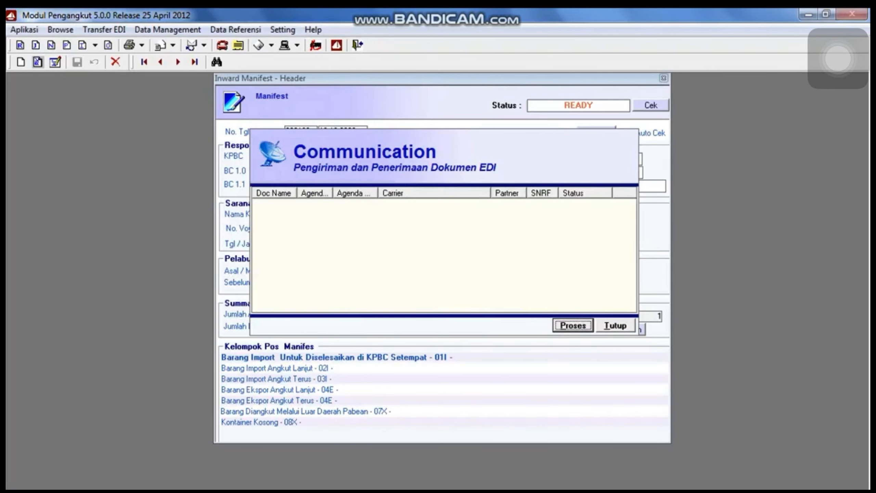
key(Return)
key(Return)
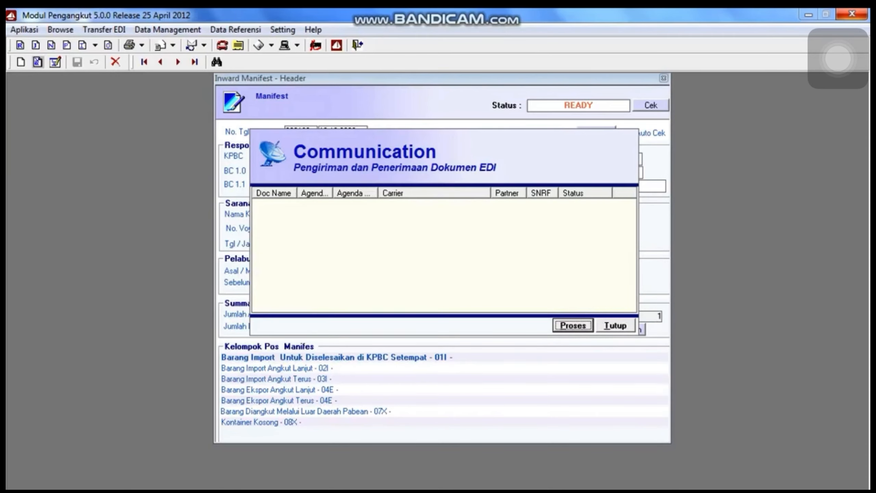
key(Return)
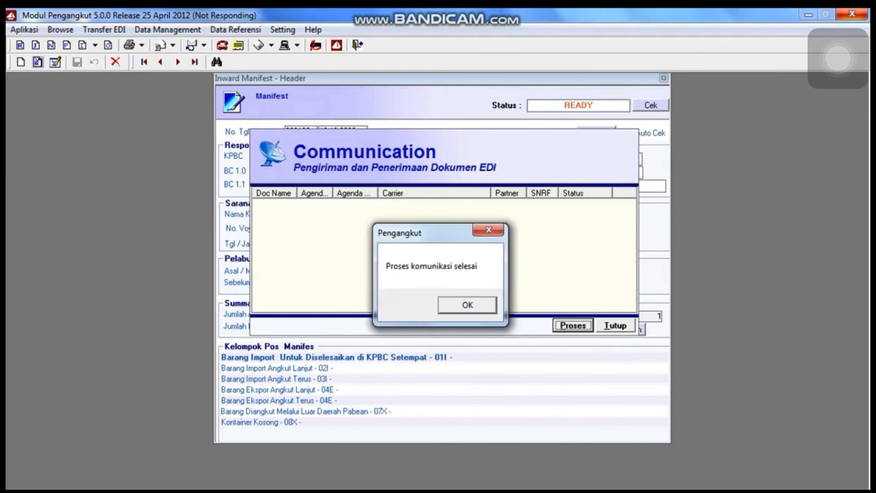
click(468, 305)
Close the Communication window and the Inward Manifest form.
click(616, 325)
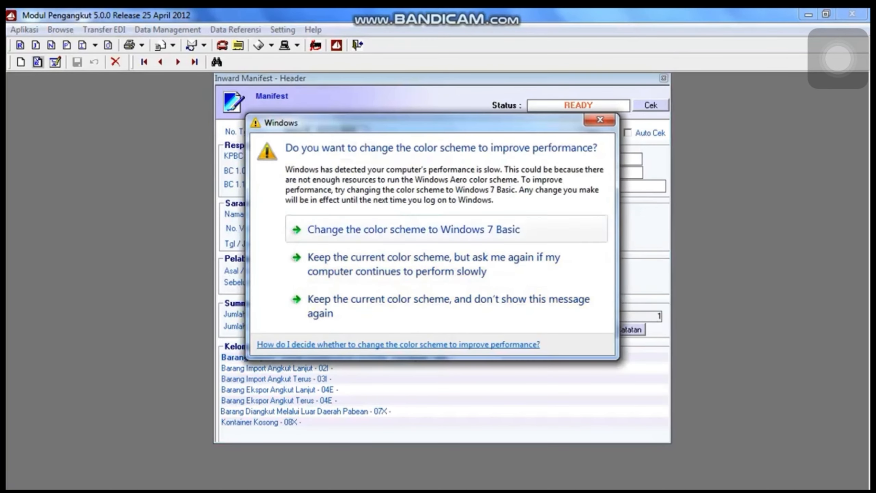
key(Escape)
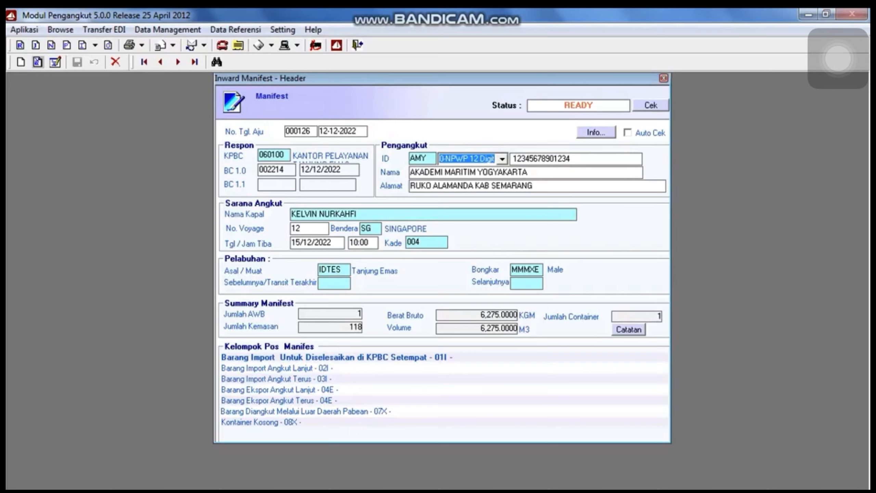
key(Escape)
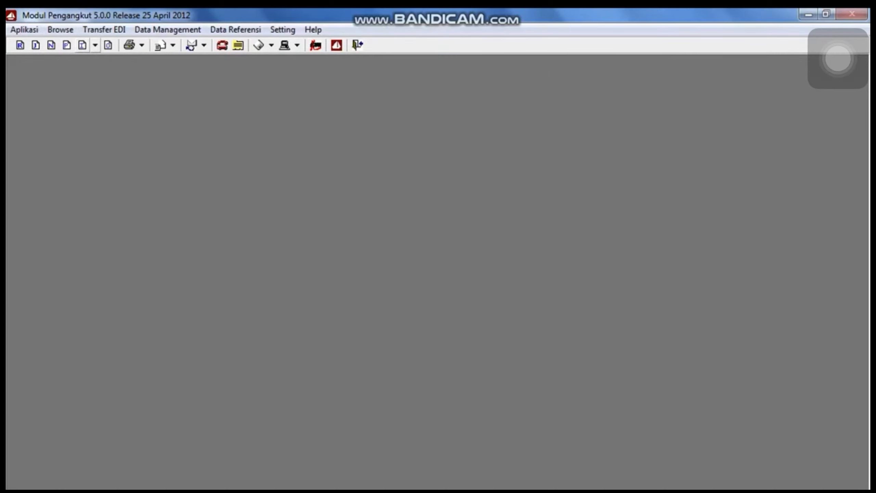
Confirm manifest 000126 shows BC 1.1 number 002409, then open the Outward Manifest header.
click(96, 45)
click(145, 61)
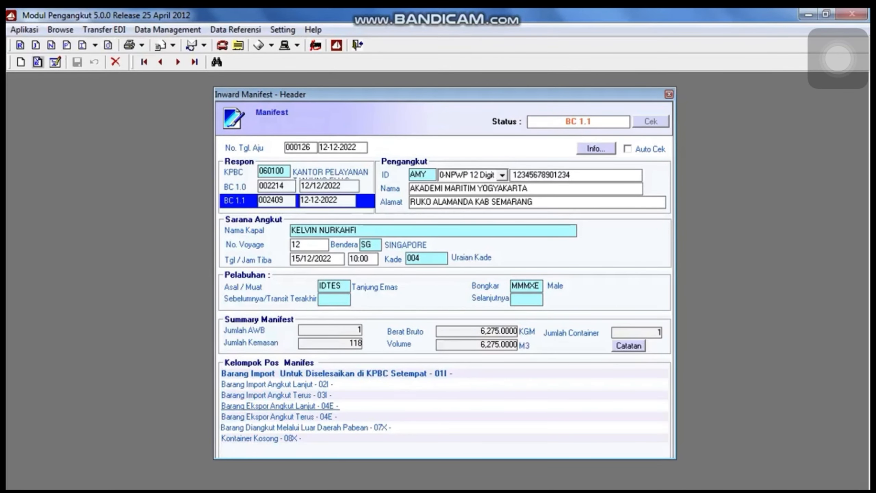
key(Escape)
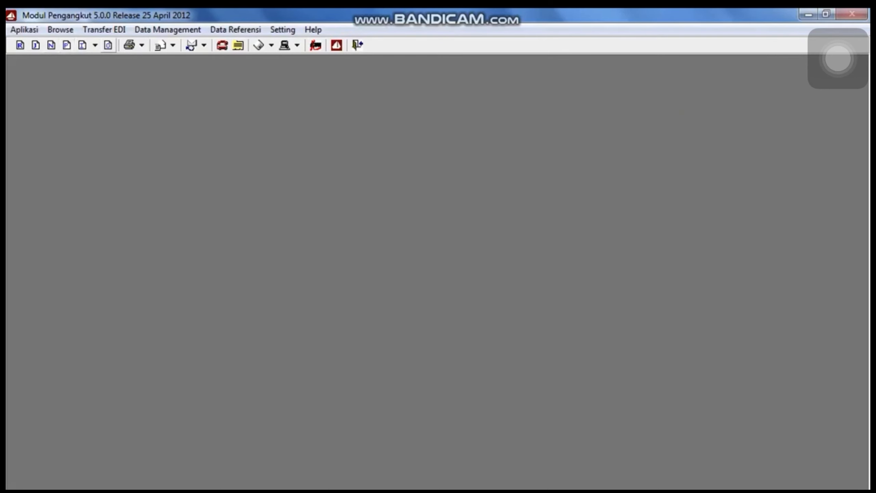
click(108, 45)
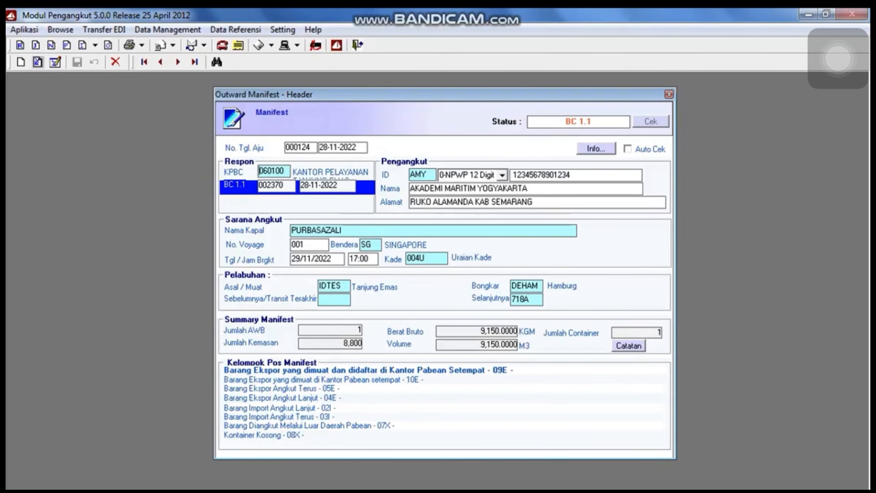
Start a new outward manifest with KPBC 060100 and vessel KLV found by No Register.
click(21, 62)
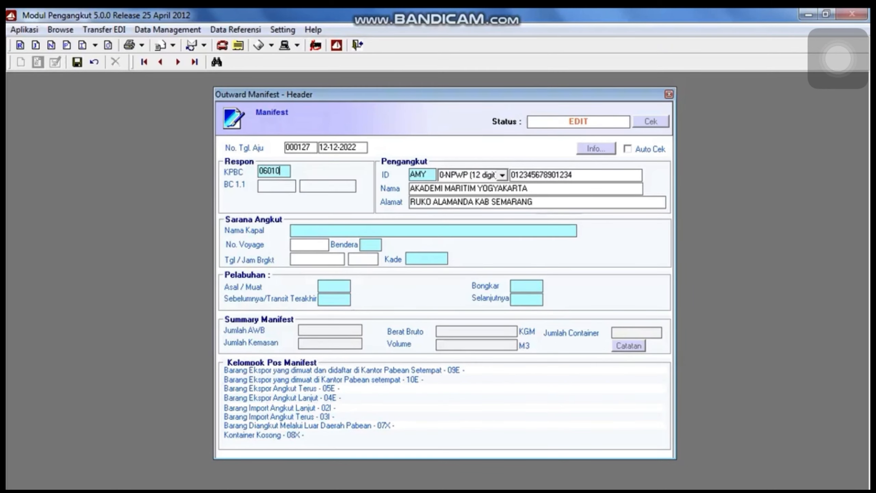
text(060100)
key(Tab)
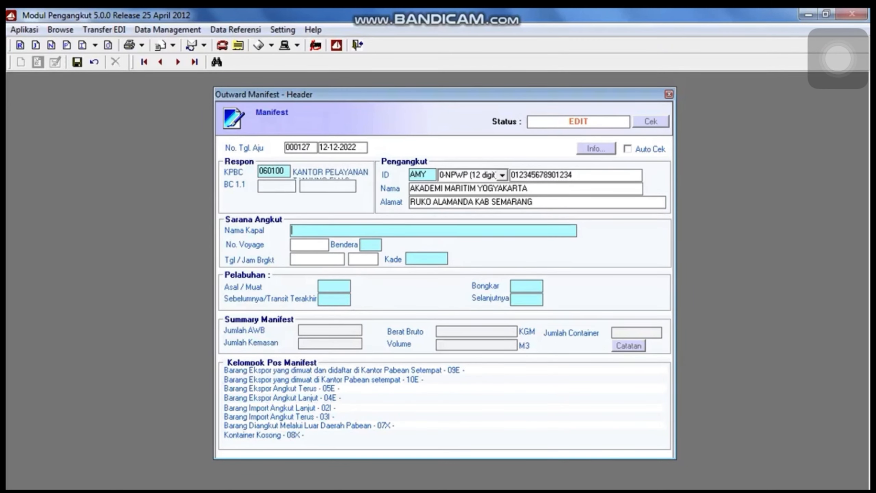
key(F1)
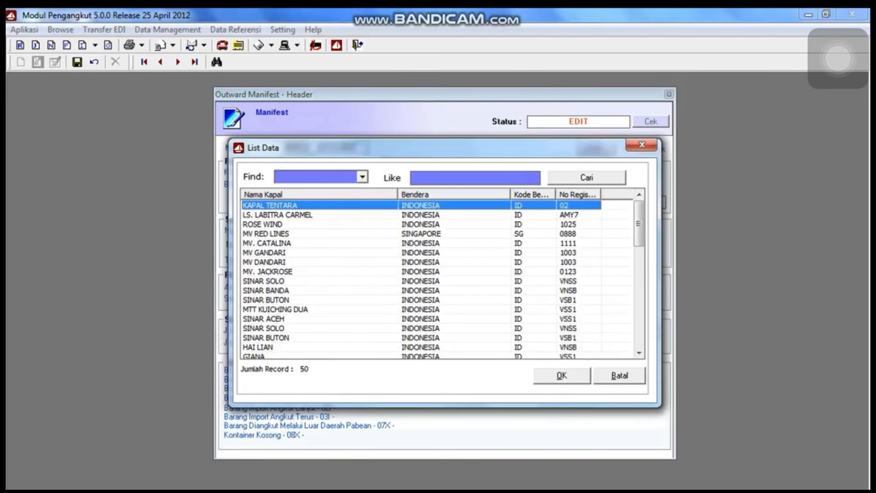
click(363, 177)
click(301, 219)
key(Tab)
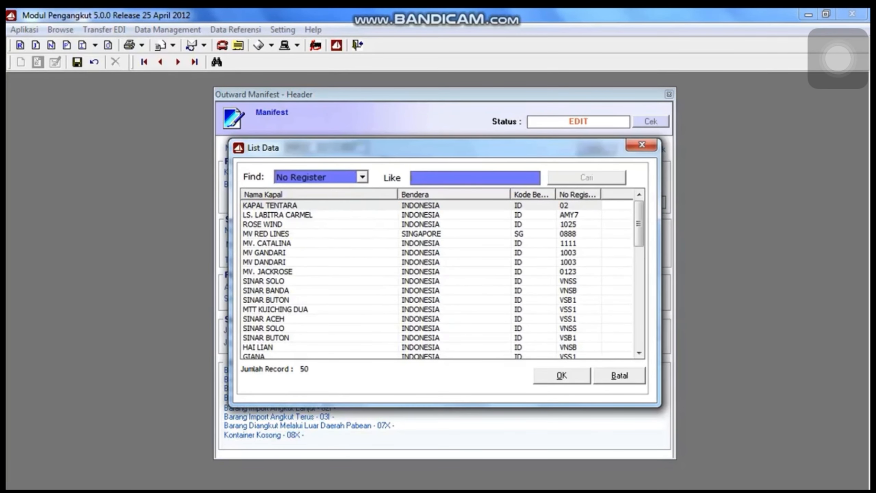
text(KLV)
key(Tab)
key(Return)
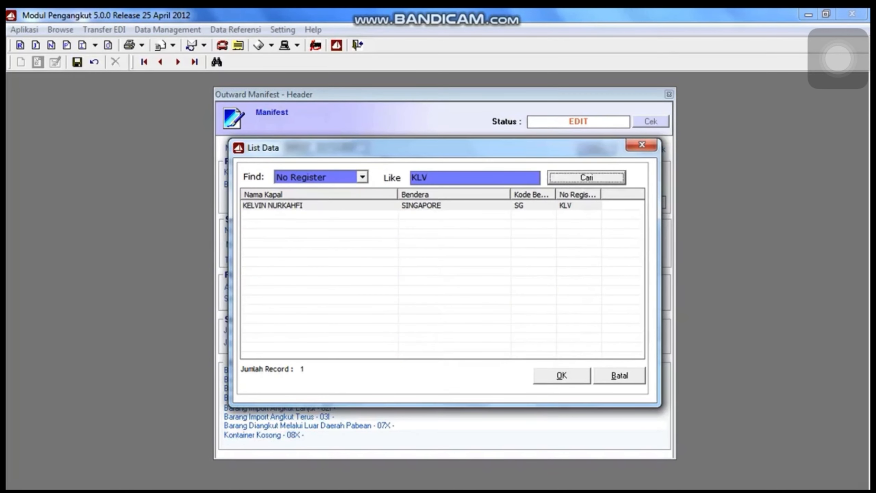
key(Tab)
key(Return)
Enter voyage 12, departure 13/12/2022 at 17:00, and berth (Kade) 004.
text(12)
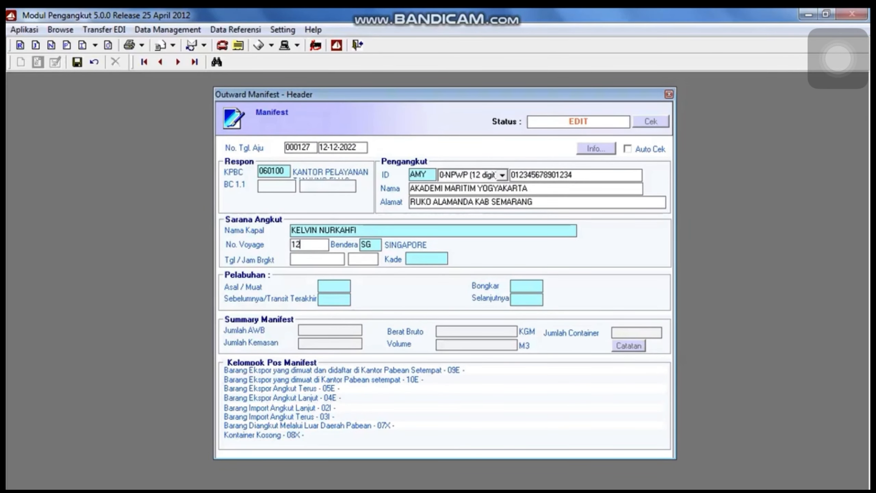
key(Tab)
key(Tab)
text(13/12/2022)
key(Tab)
text(1700)
key(Tab)
text(1)
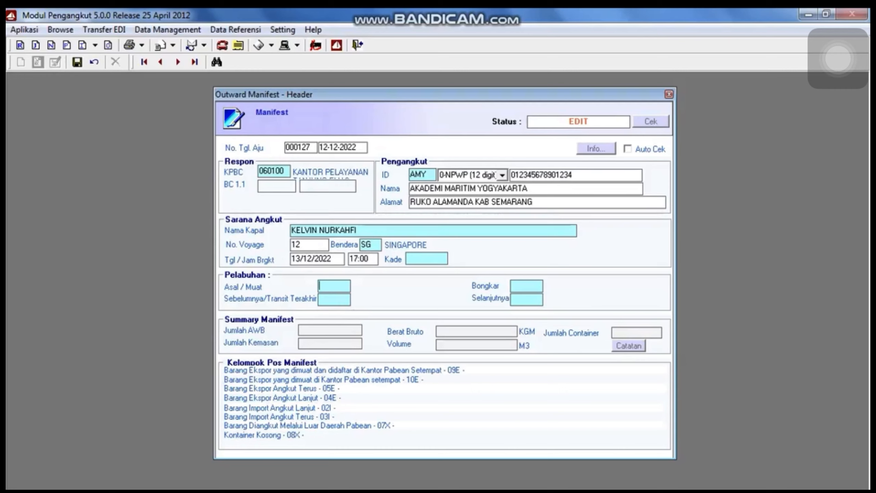
click(426, 259)
text(0001)
key(Tab)
click(426, 258)
key(F1)
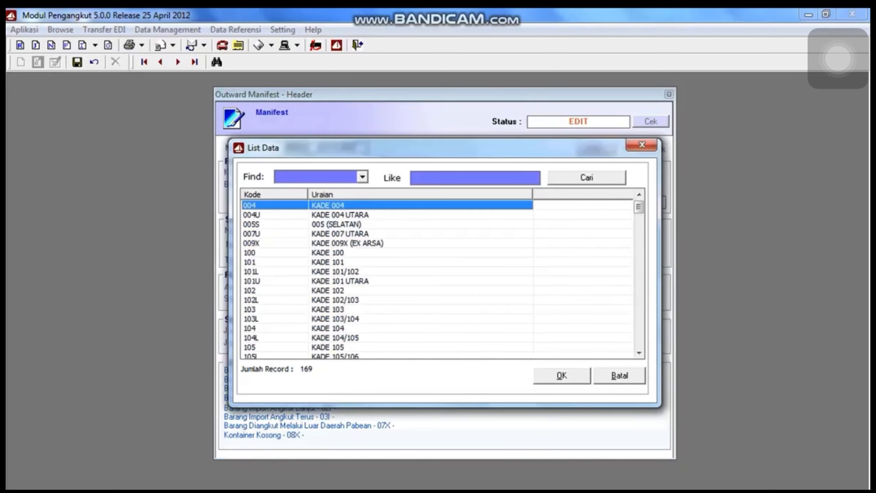
key(Return)
Set ports IDTES to MMMXE and save the outward manifest header.
text(IDTES)
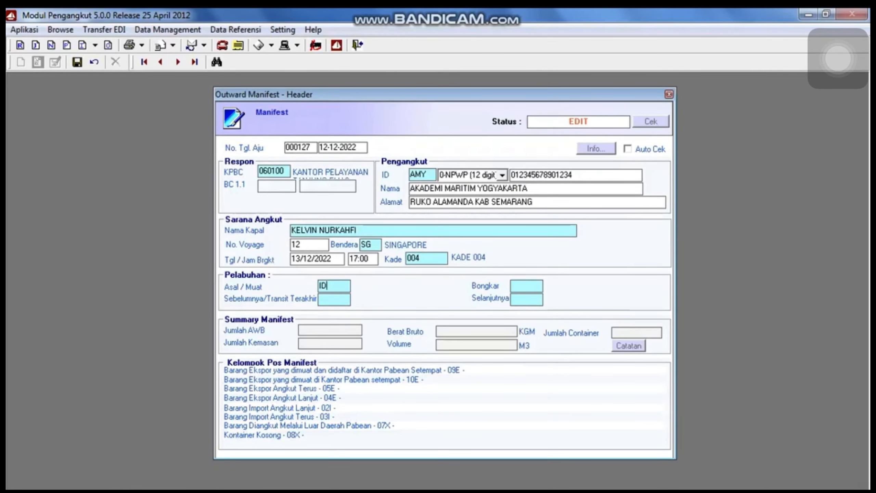
key(Tab)
key(Tab)
text(MMMXE)
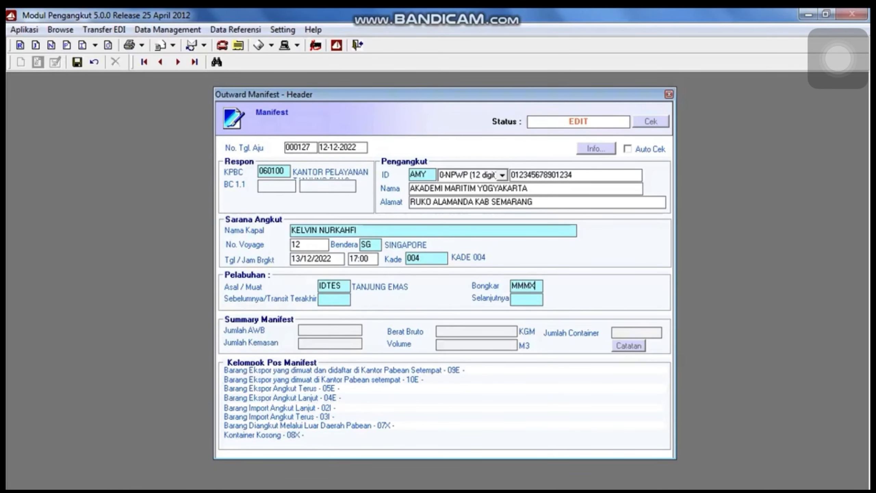
key(Tab)
key(Tab)
key(Return)
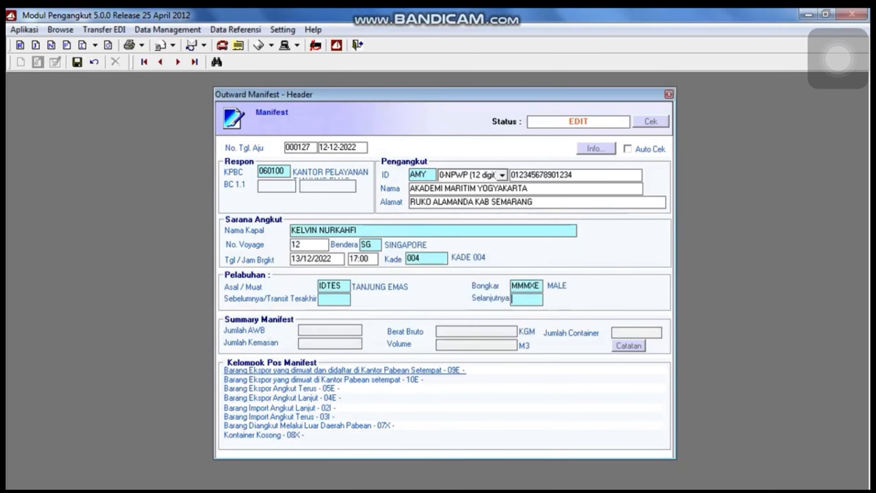
click(77, 62)
Add a new detail item with BL number INV/201013 dated 09/12/2022.
click(38, 63)
click(21, 62)
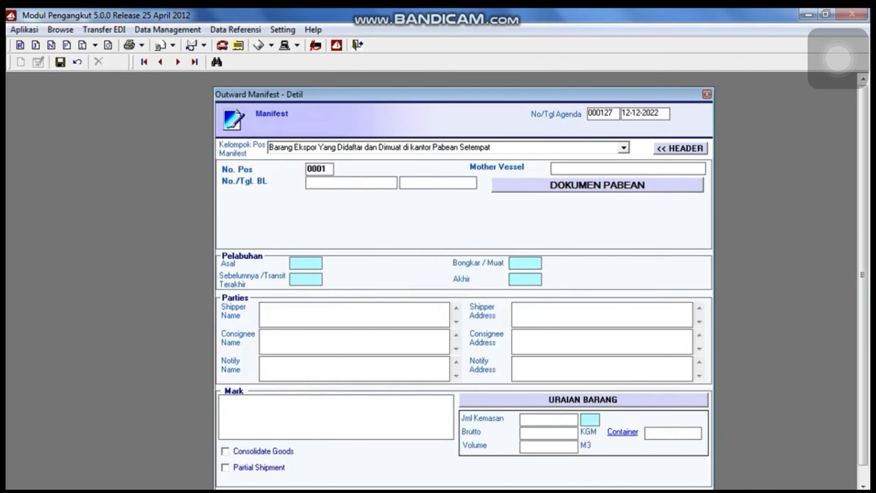
text(INV/201013)
key(Tab)
text(091202)
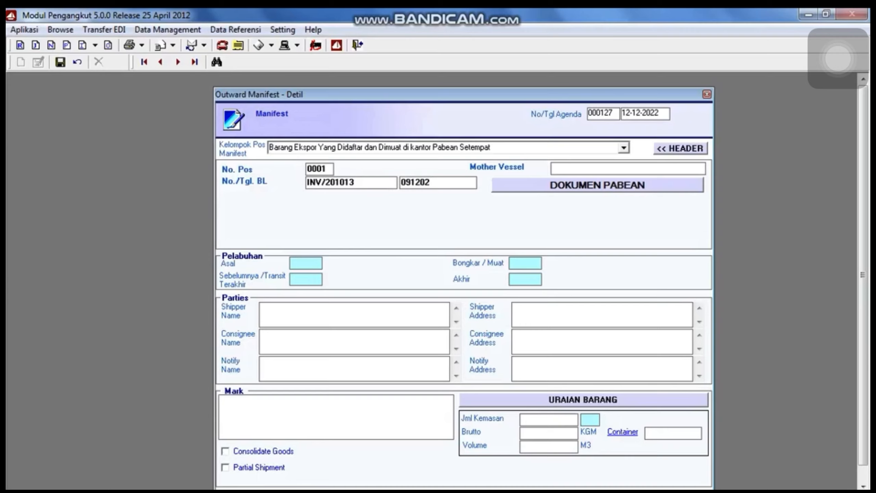
key(Tab)
key(Return)
text(09/12/2022)
Set origin port IDTES and transit port MMMXE, and enter the shipper's name and address.
key(Tab)
text(IDTES)
key(Tab)
key(Tab)
text(MMMXE)
key(Tab)
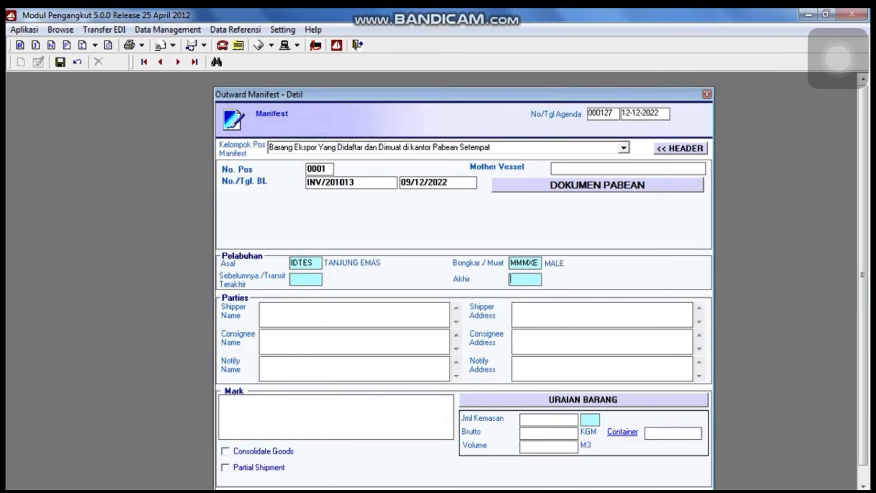
key(Tab)
text(PT. YUNI BALI FURNIRUR)
key(BackSpace)
key(BackSpace)
key(BackSpace)
text(TUR)
key(Tab)
text(JALAN )
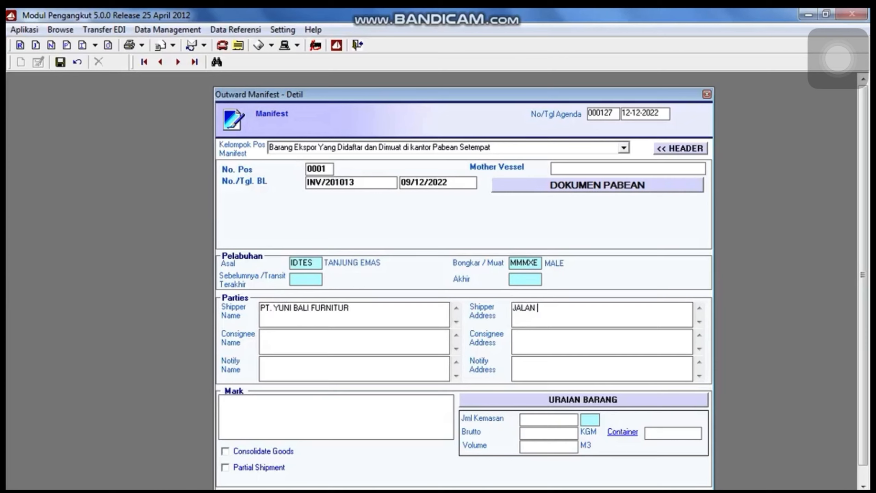
text(GUNUNG TANGKIBAN PERAHU TEGAL)
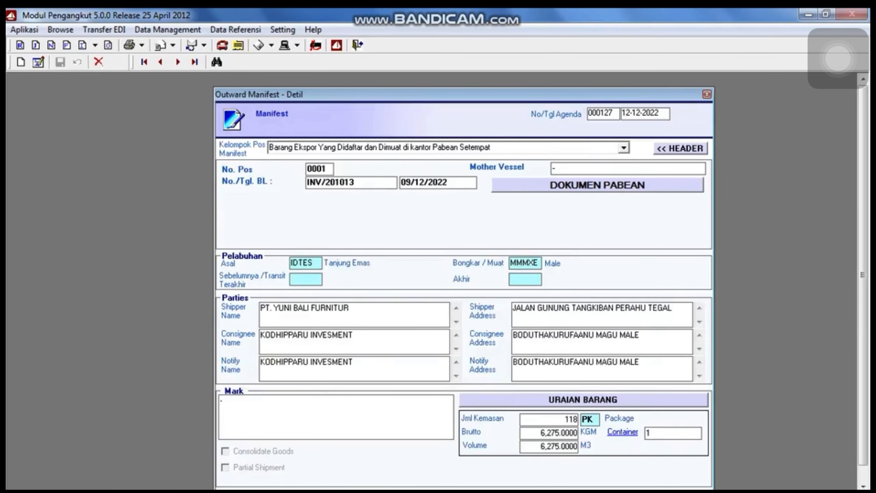
Add customs document 4-Lainnya, office 060100, number 201310, dated 09/12/2022.
key(Return)
key(alt+Down)
key(Down)
key(Return)
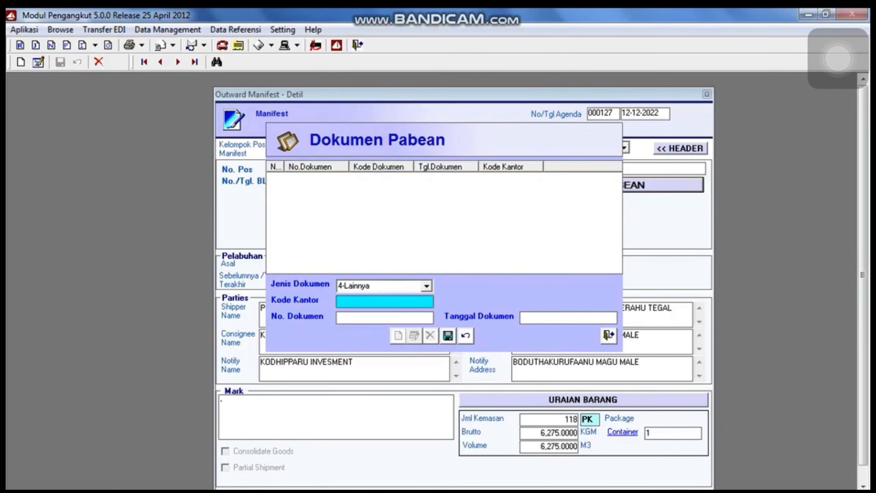
text(060100)
key(Tab)
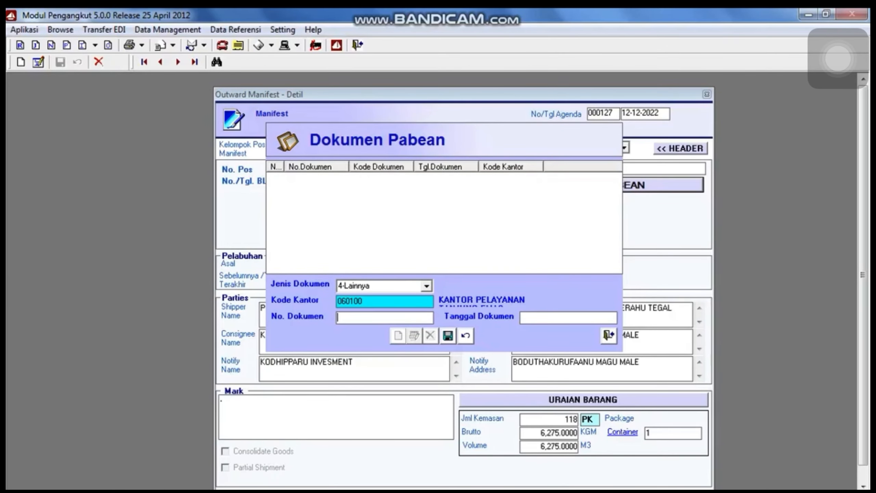
text(201310)
key(Tab)
text(09/12/2022)
key(Return)
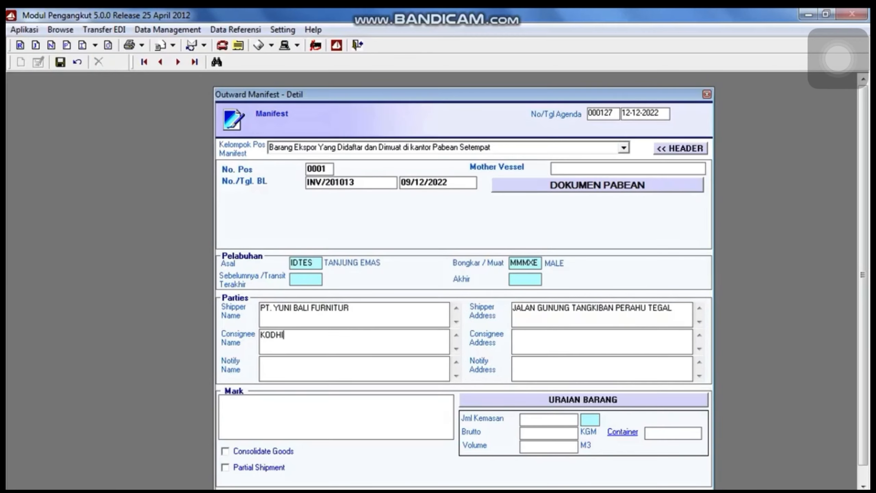
Enter the consignee's name and address, correcting typos in the name.
text(PPARU INVESMNET)
key(Tab)
text(BODUHU)
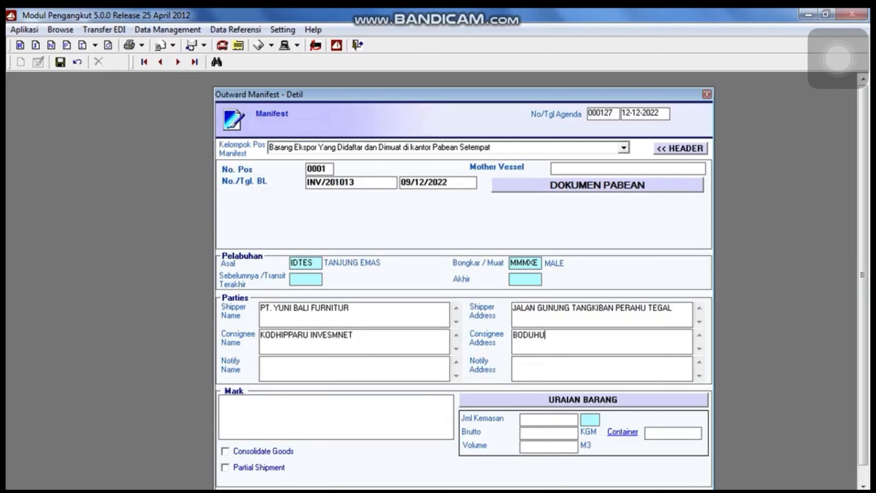
key(BackSpace)
key(BackSpace)
key(BackSpace)
text(UTHAKURUFAANU MAGU MALE)
key(Tab)
key(shift+Tab)
key(Right)
key(Left)
key(Left)
key(Left)
text(M)
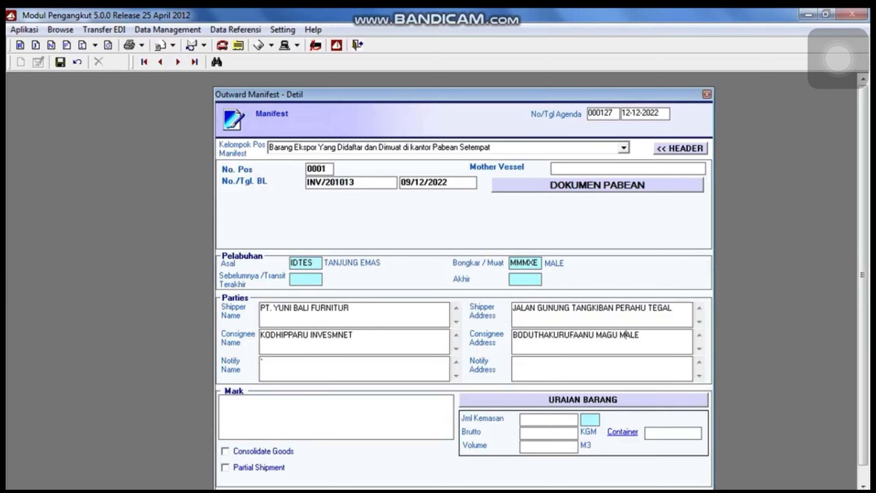
key(shift+Tab)
key(Right)
key(Left)
key(BackSpace)
key(Return)
Finish fixing the consignee name and reuse it as the notify party name.
click(267, 344)
key(BackSpace)
key(BackSpace)
text(ET)
key(shift+Home)
key(ctrl+c)
key(Tab)
key(Tab)
key(ctrl+v)
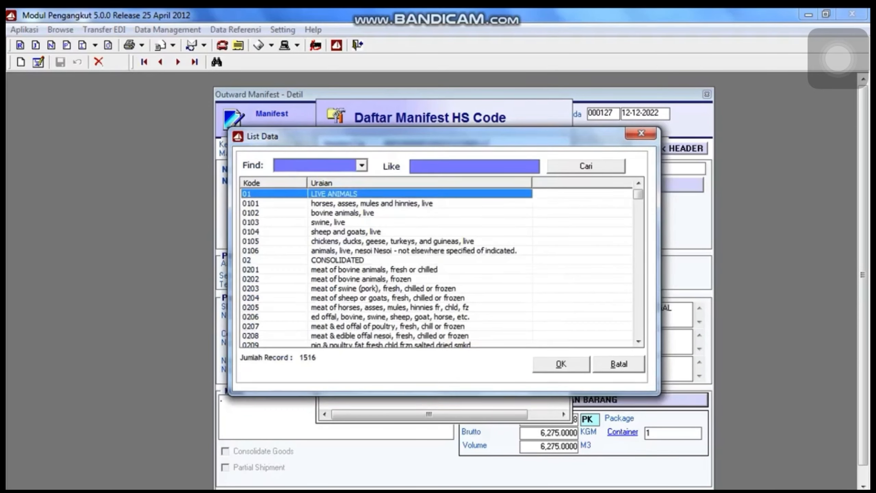
Assign HS code 0206 to the goods, save the detail, and return to the header.
double_click(390, 317)
click(469, 222)
click(550, 223)
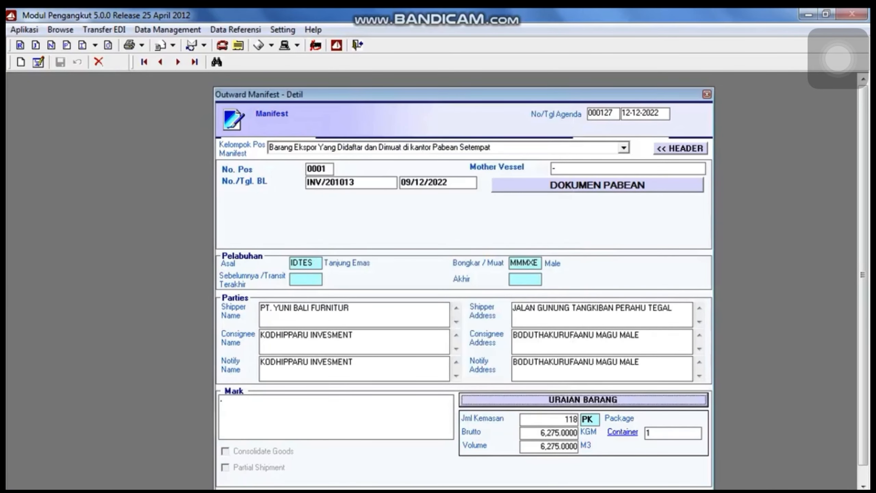
click(39, 63)
click(60, 62)
click(681, 149)
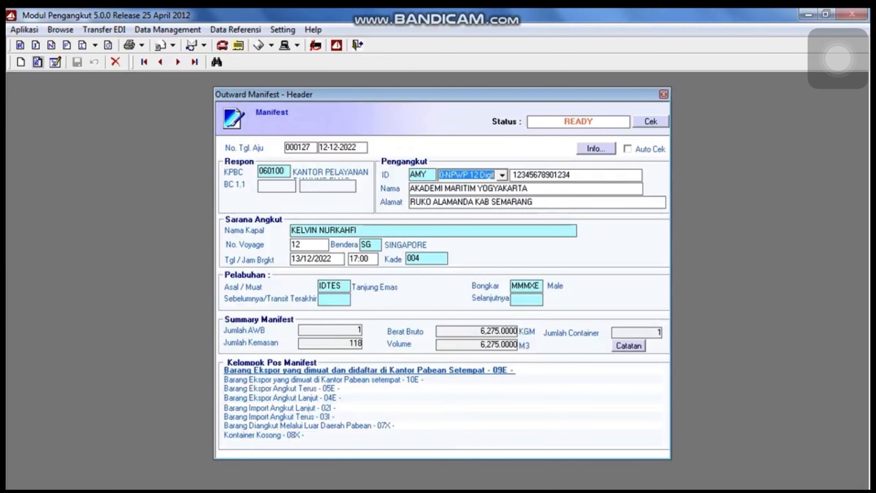
Edit and save the manifest header, then review and close the error list.
click(55, 62)
click(78, 62)
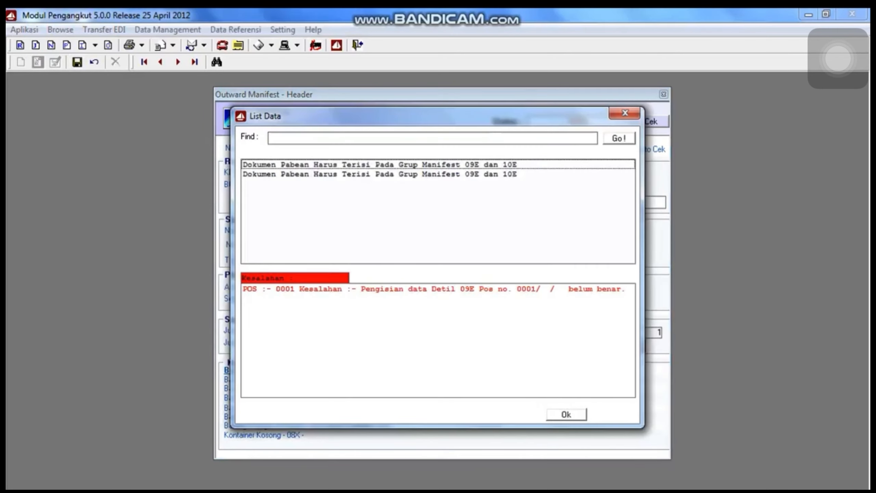
click(438, 289)
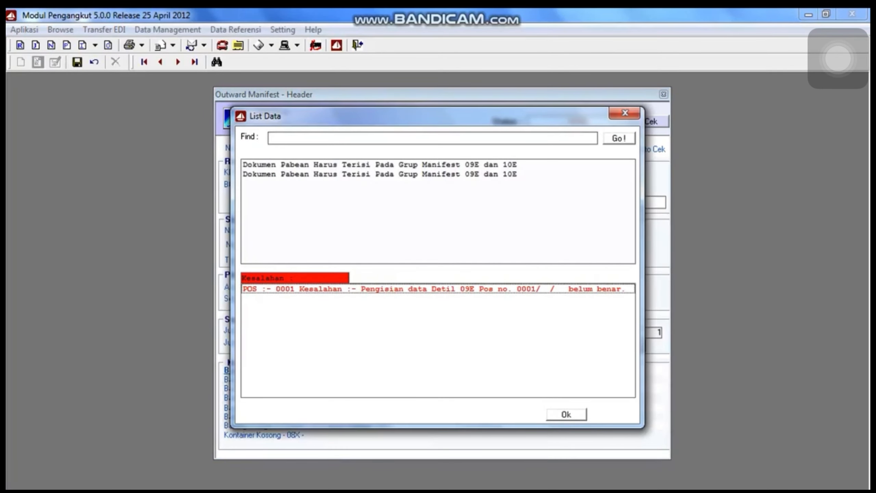
click(566, 414)
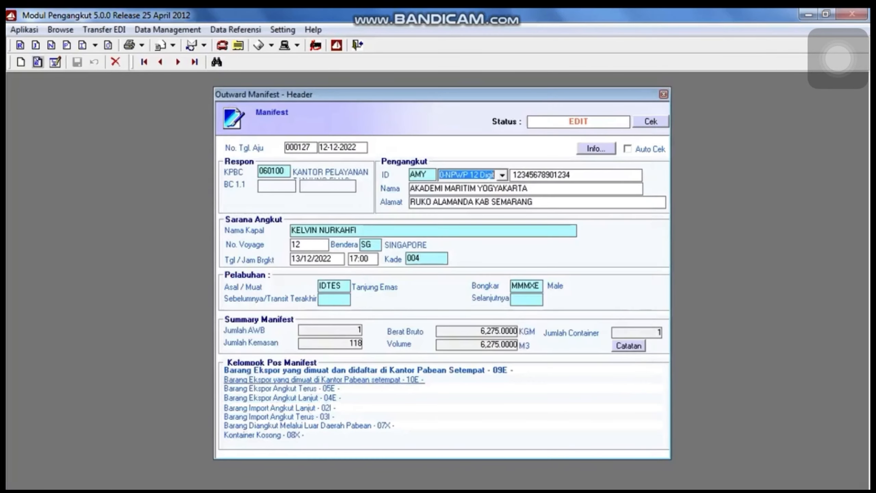
Fix the 09E detail entries and recheck the manifest until it reports complete.
click(368, 370)
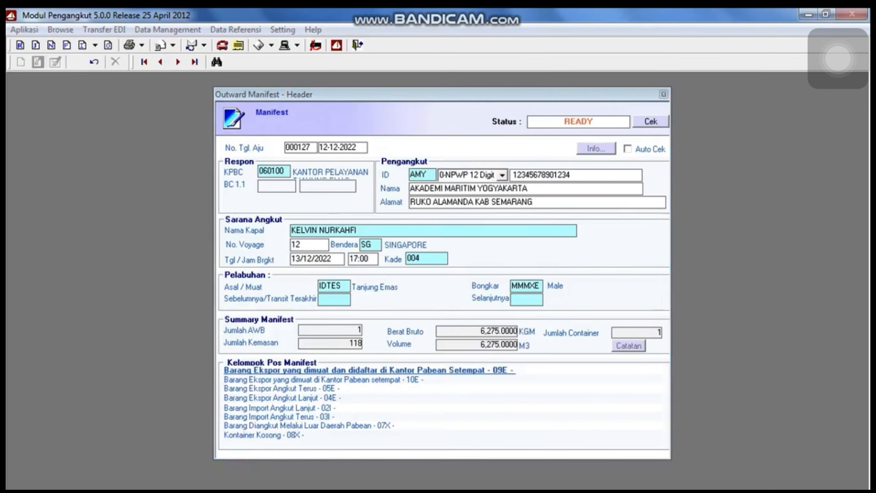
click(78, 62)
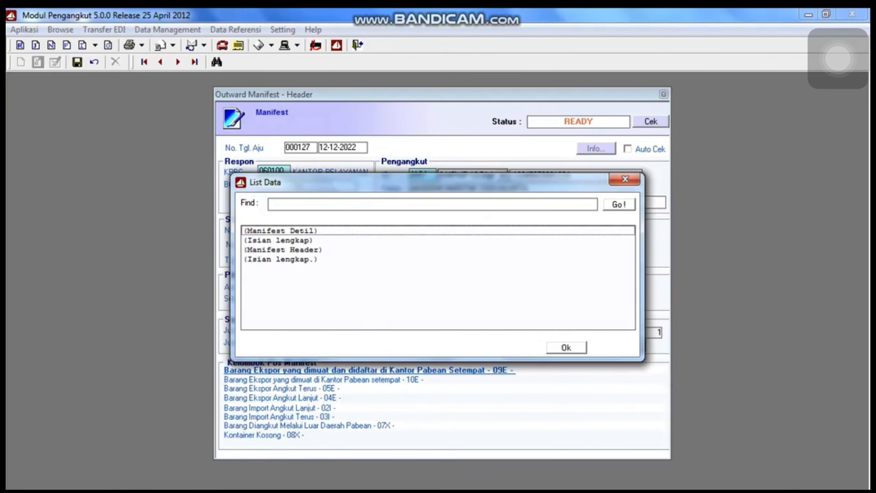
click(566, 347)
Build an original Outward Manifes EDIFACT for 000127 and queue it for sending.
click(104, 30)
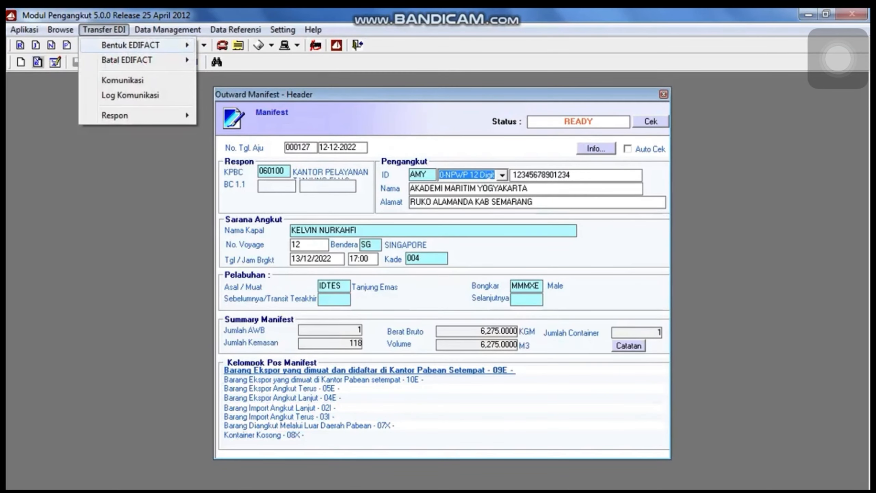
mouse_move(130, 45)
mouse_move(247, 95)
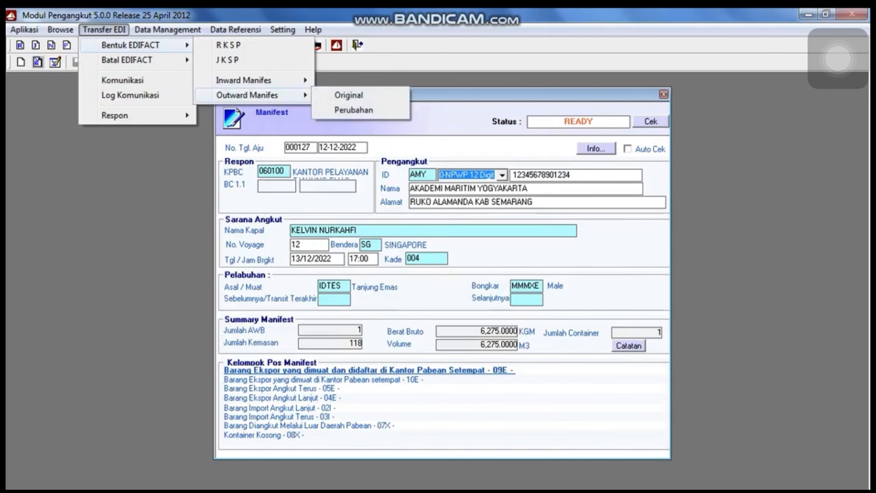
click(349, 95)
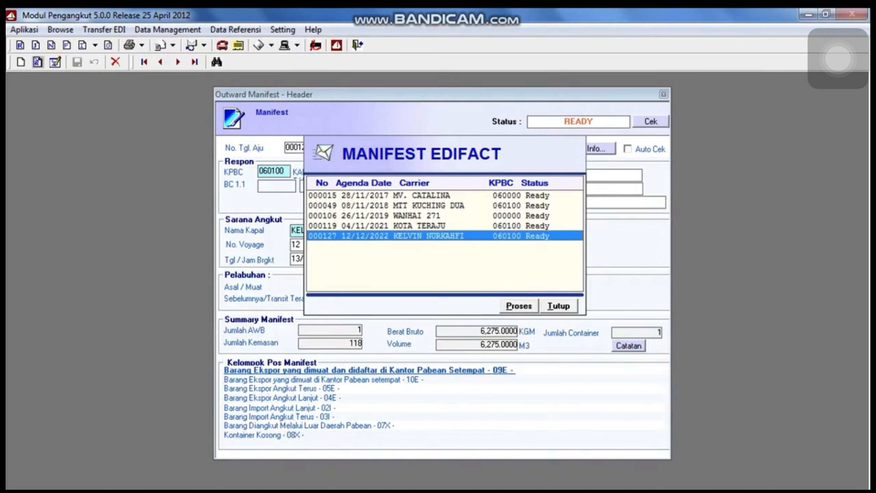
click(519, 306)
key(Return)
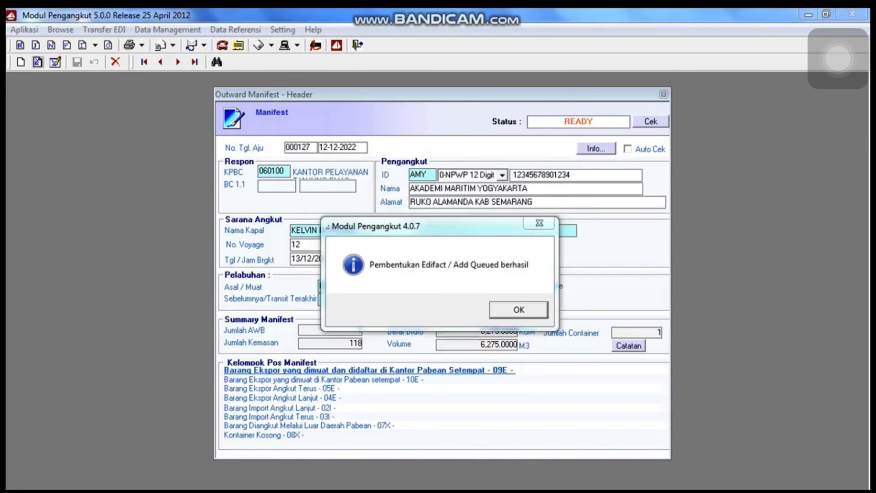
key(Return)
key(Return)
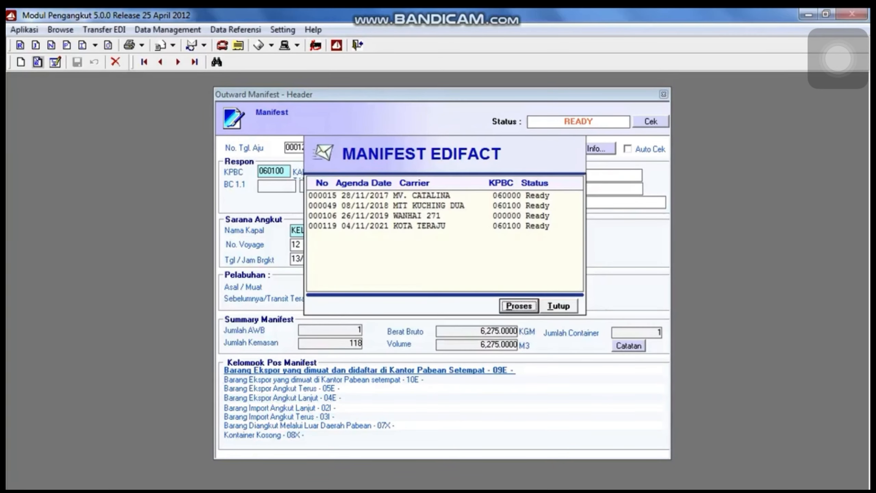
key(alt+t)
Send the queued outward manifest through Transfer EDI Komunikasi.
click(104, 31)
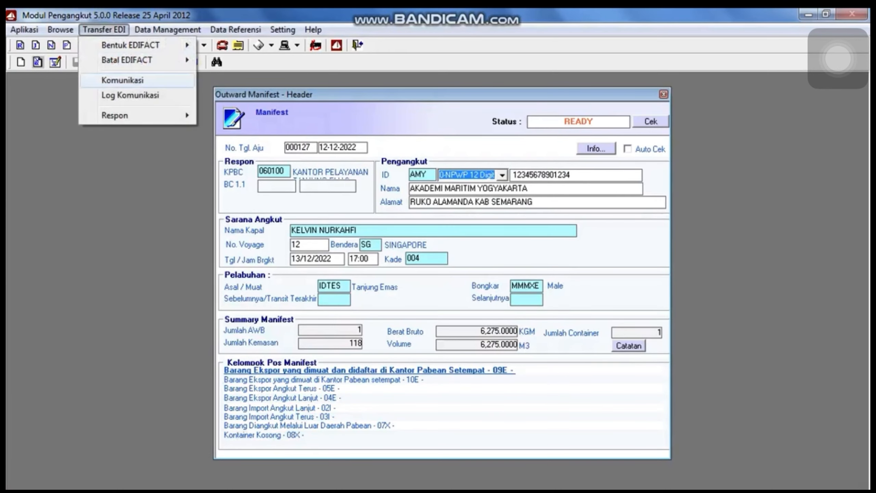
click(125, 81)
click(414, 204)
click(573, 326)
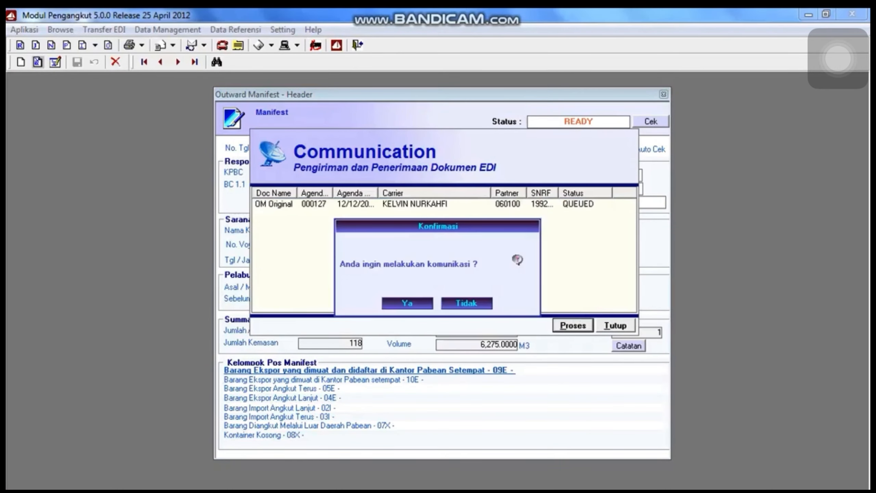
click(407, 303)
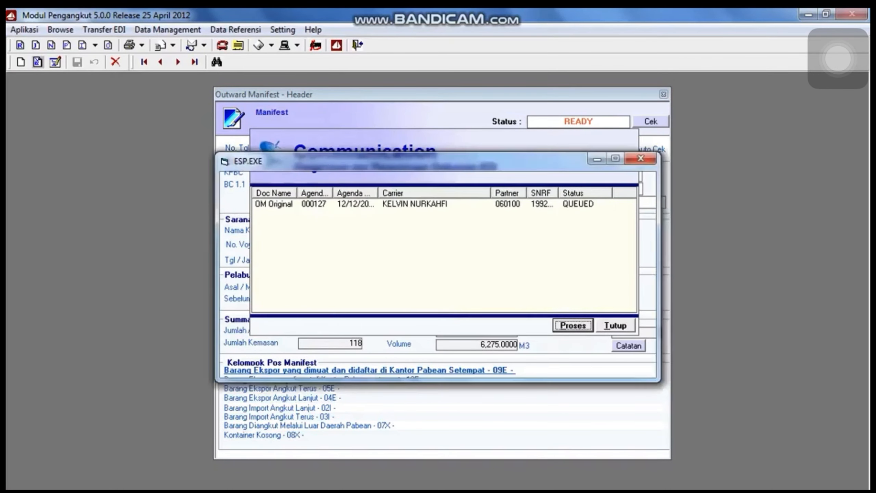
key(Return)
Run another EDI communication to fetch the responses, then close the window.
click(104, 30)
click(124, 81)
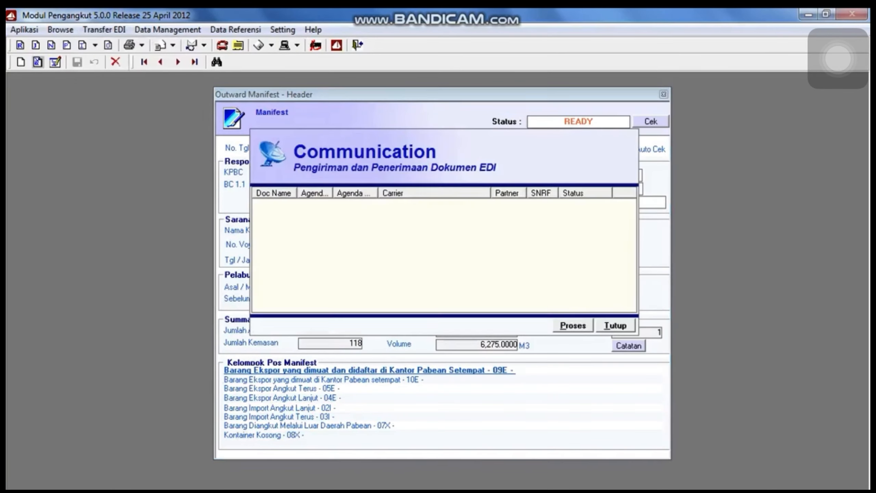
click(573, 325)
click(407, 303)
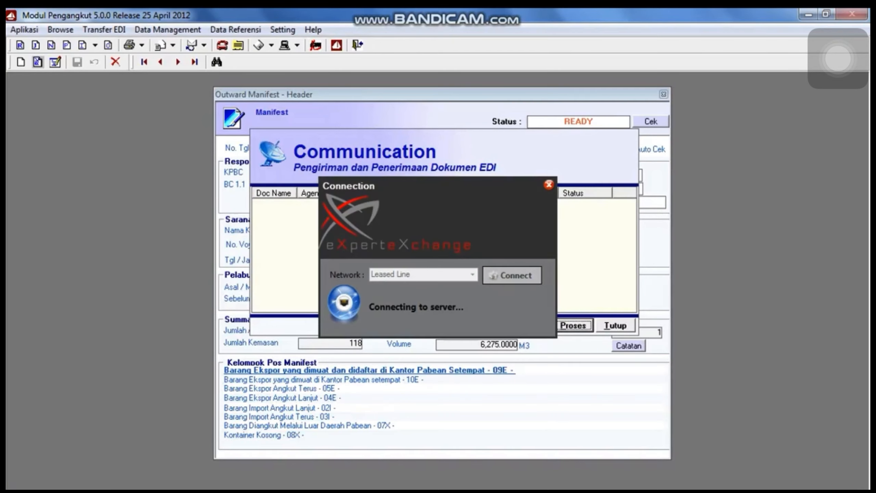
click(467, 304)
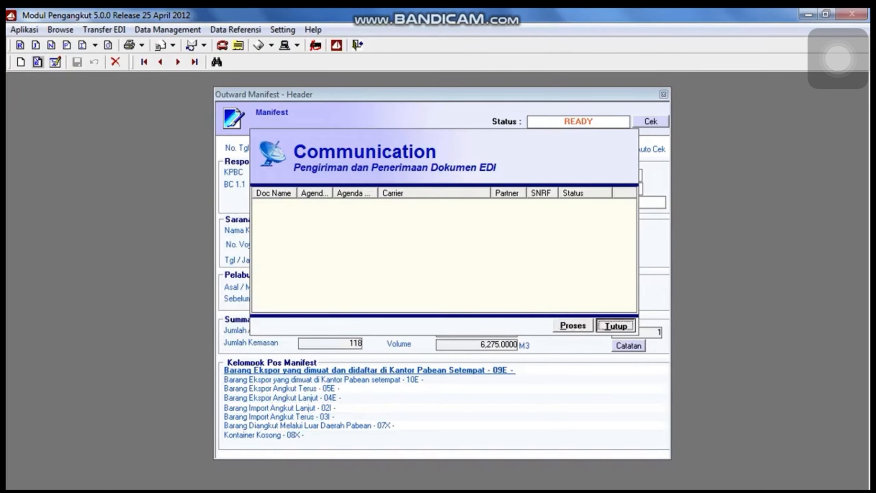
click(616, 326)
Reopen manifest 000127 via Browse to see BC 1.1 number 002410 dated 12-12-2022.
click(663, 94)
click(104, 31)
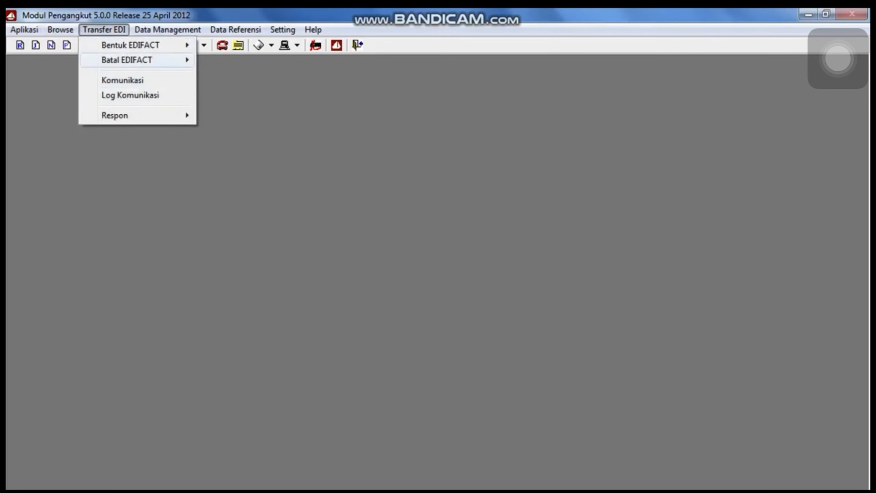
click(95, 45)
click(109, 46)
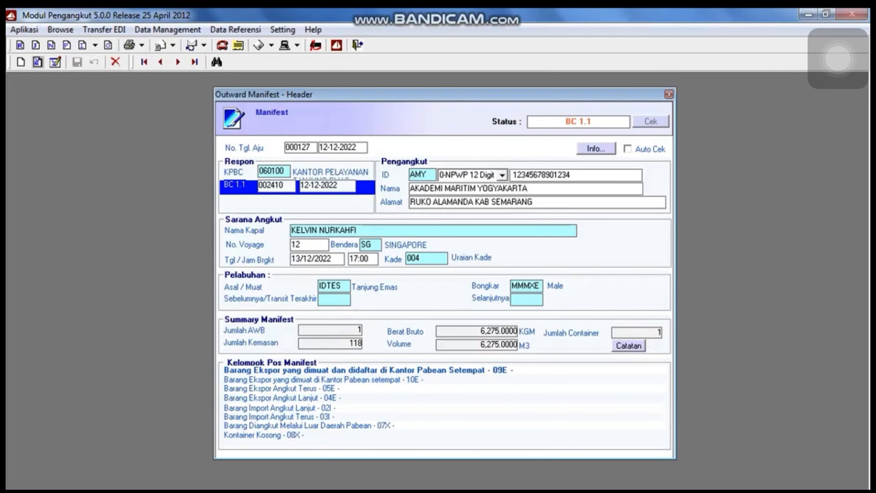